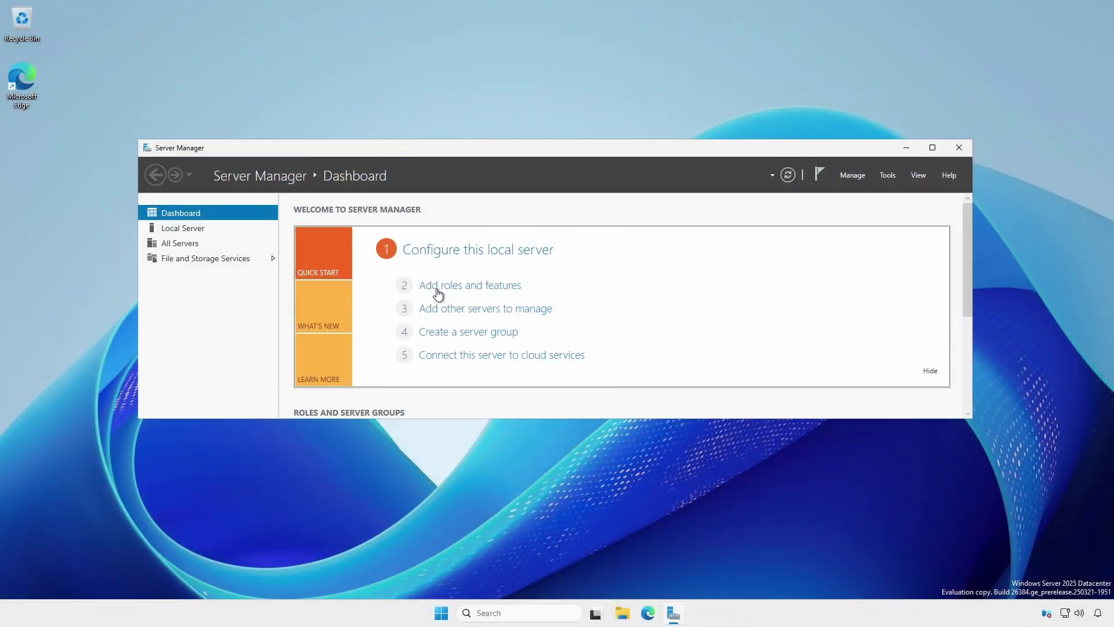
Install the Active Directory Certificate Services role with management tools on ca05.dariens.tips through the Add Roles and Features wizard.
click(437, 285)
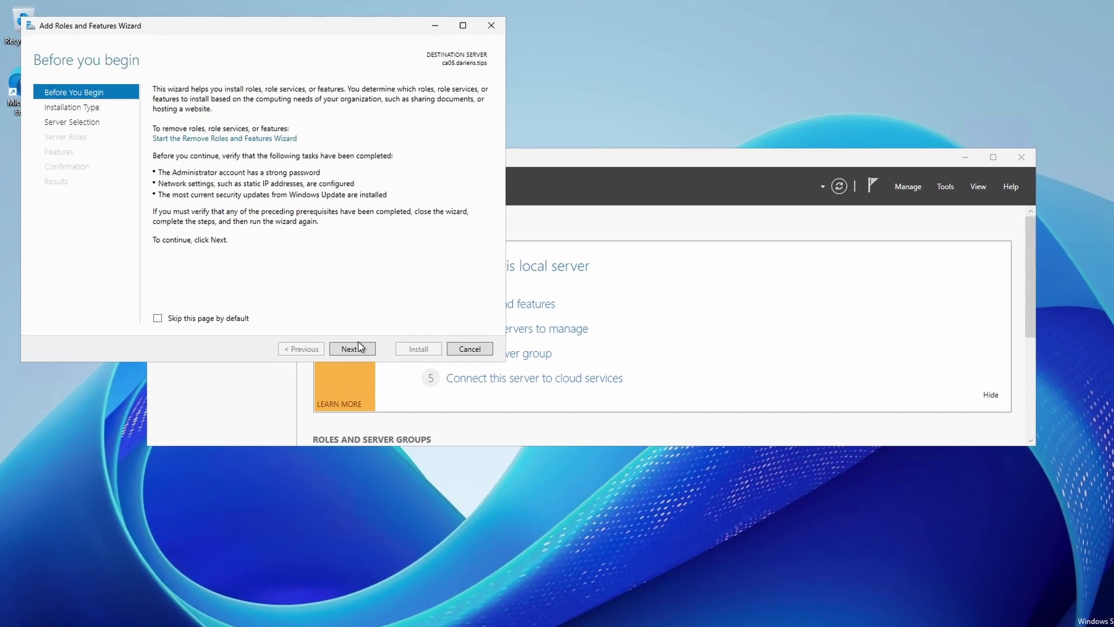
click(331, 328)
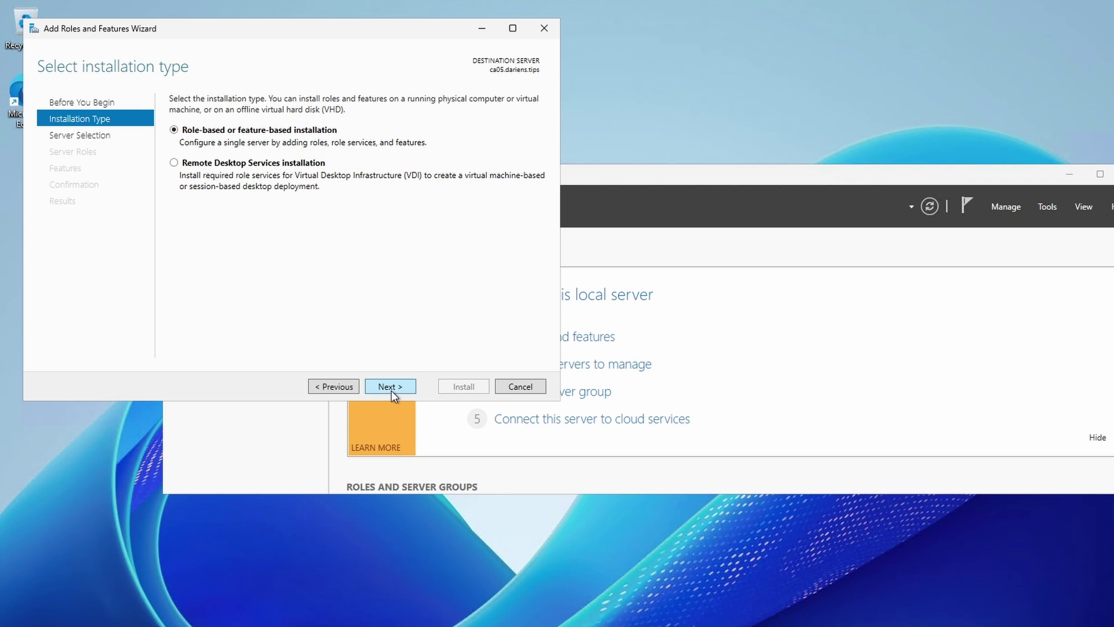
click(390, 386)
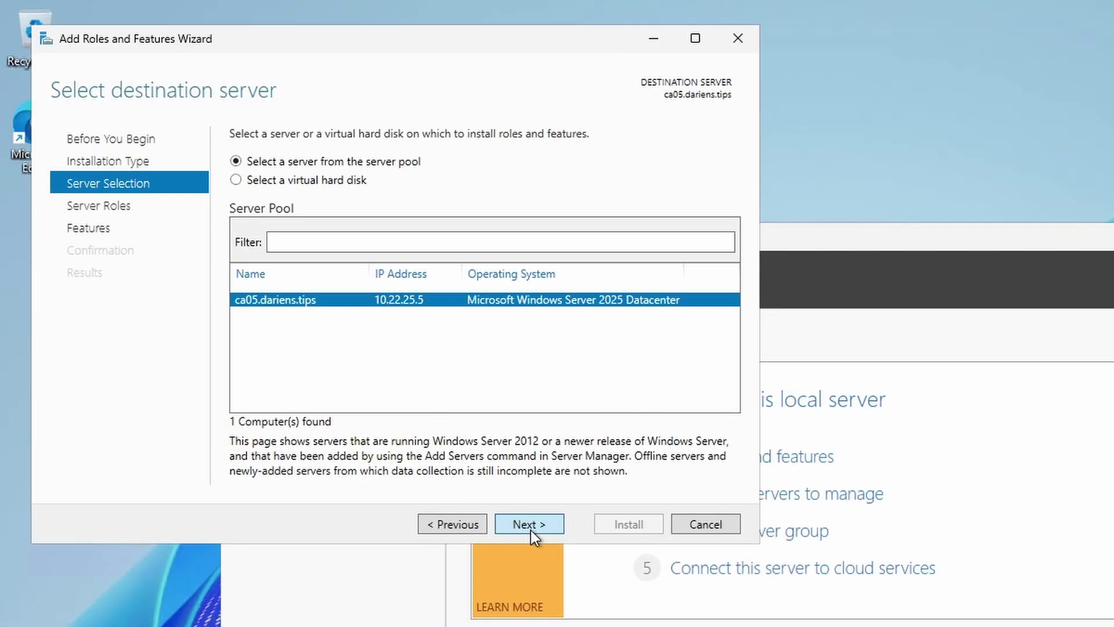
click(531, 530)
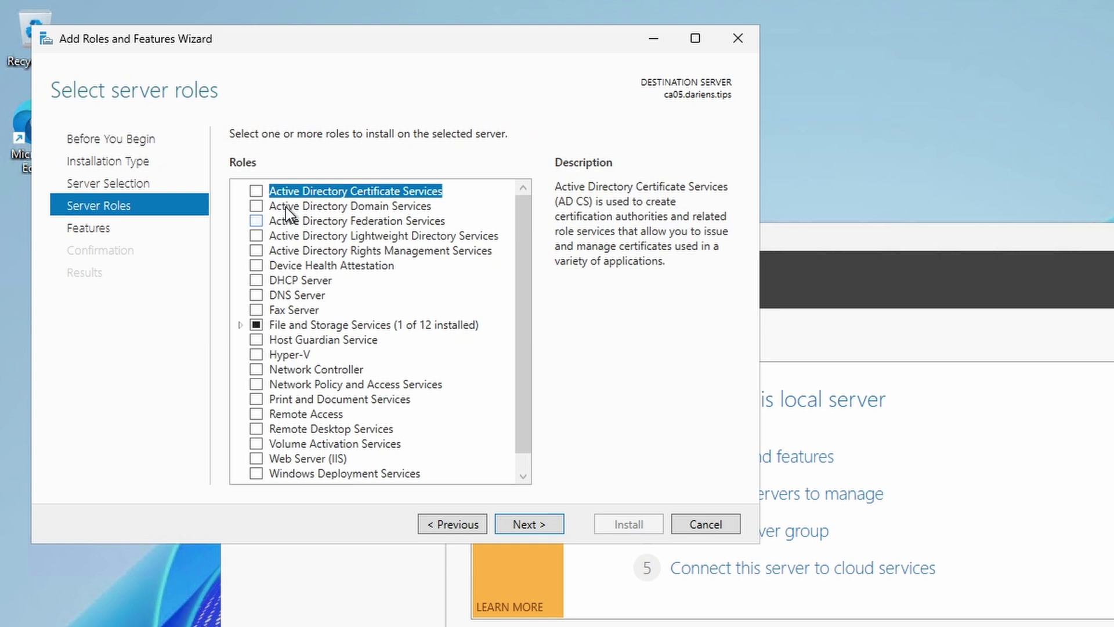
click(270, 186)
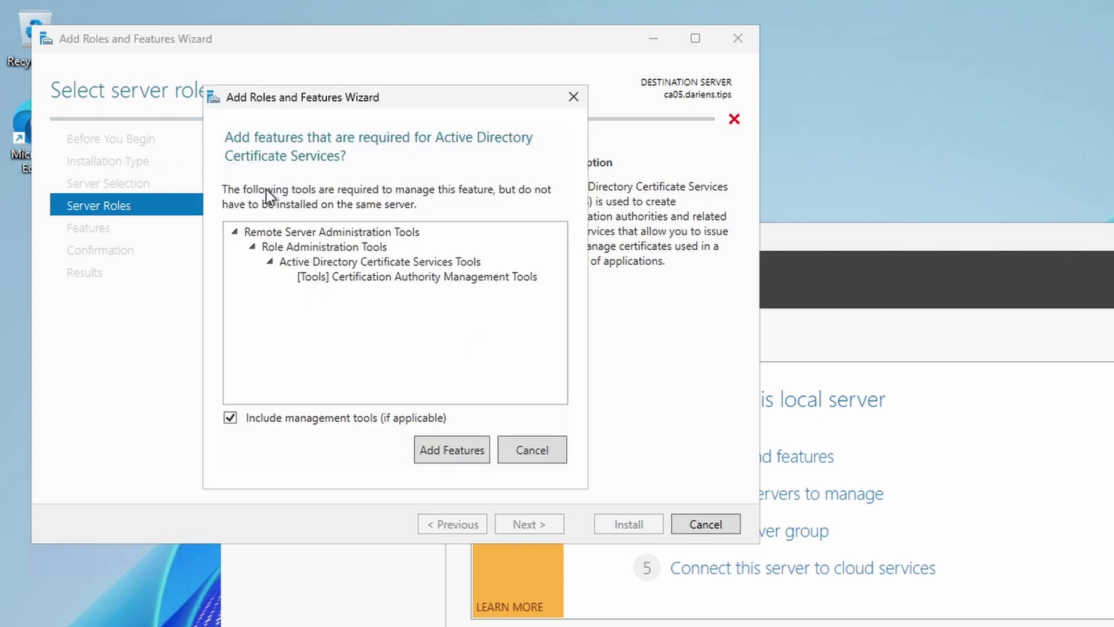
click(447, 450)
click(527, 524)
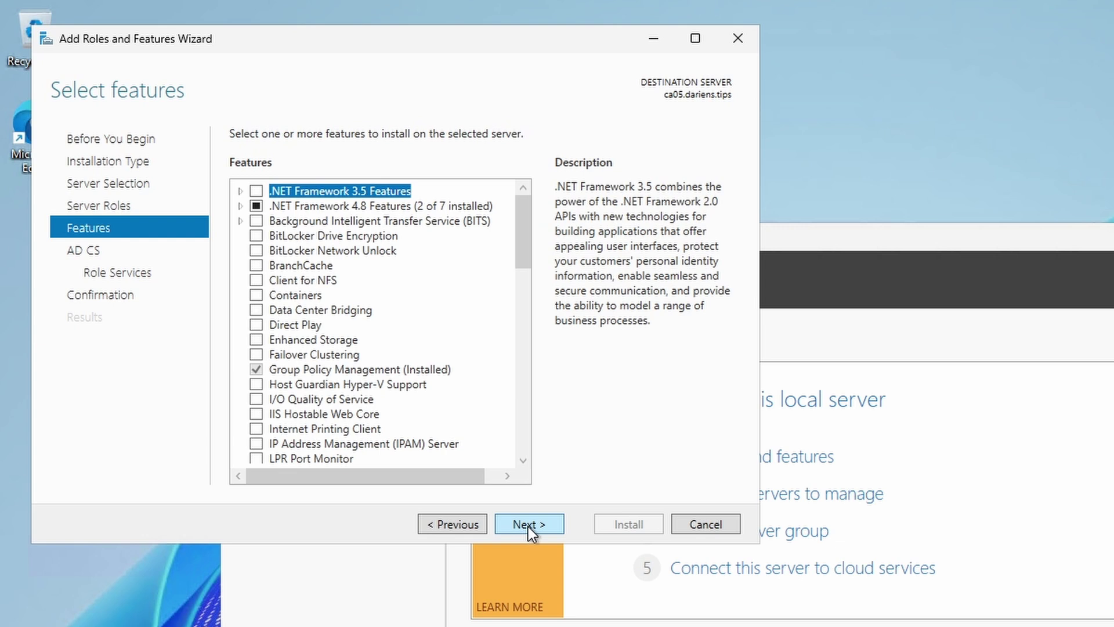
click(528, 524)
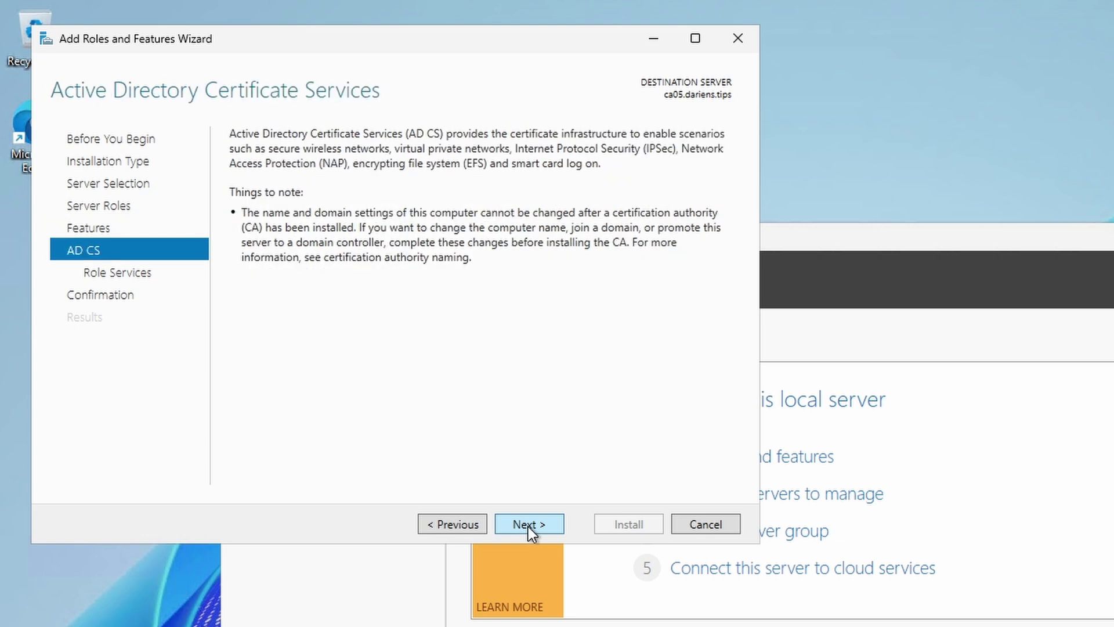
click(528, 524)
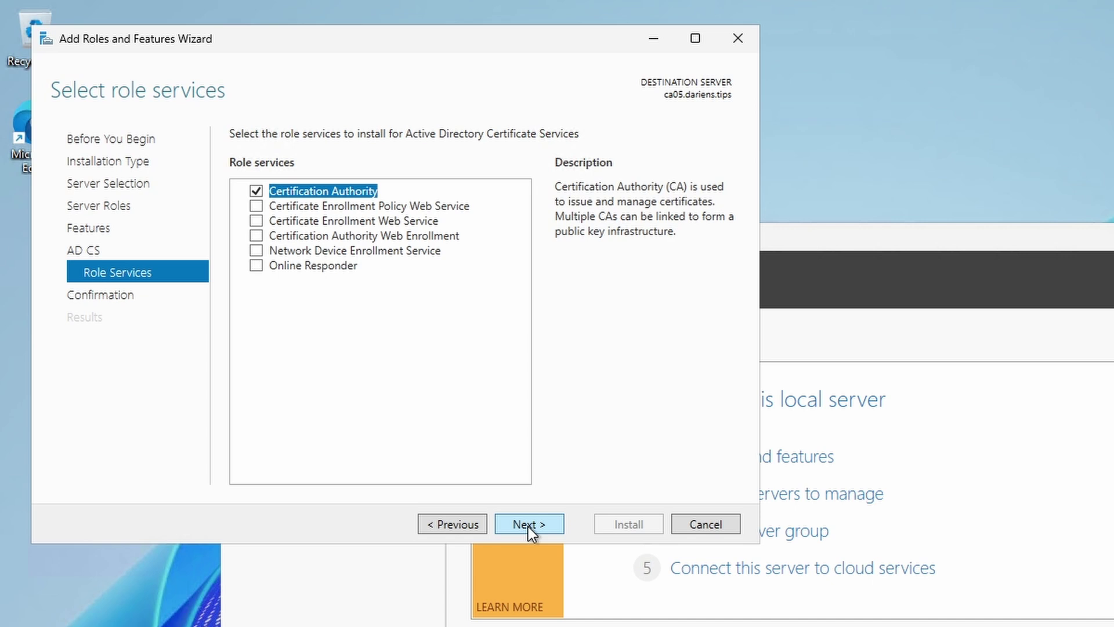
click(528, 525)
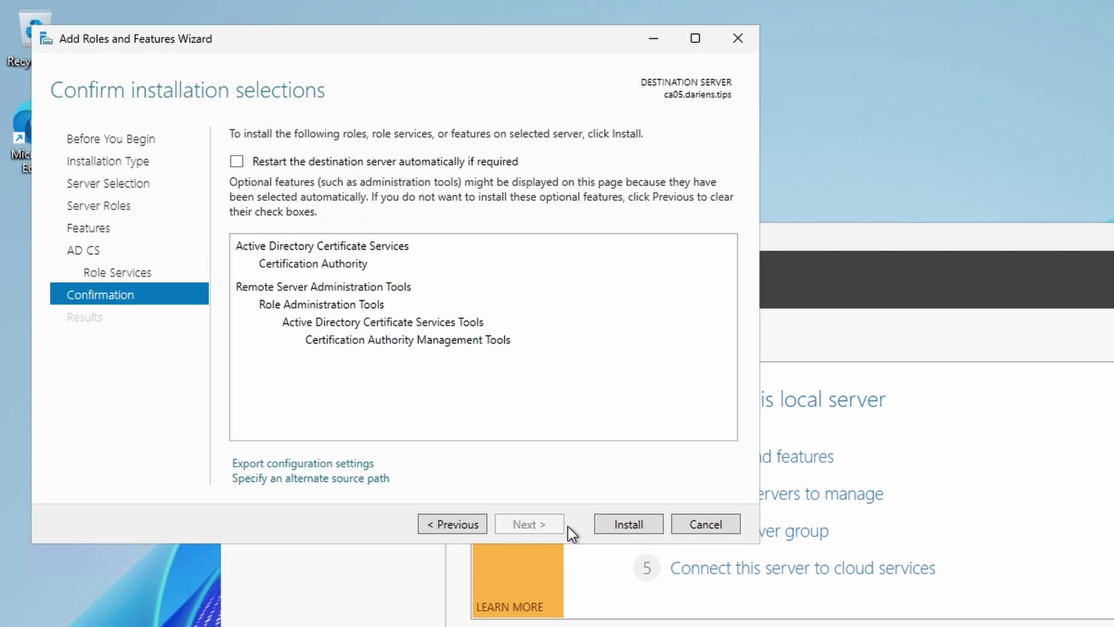
click(626, 525)
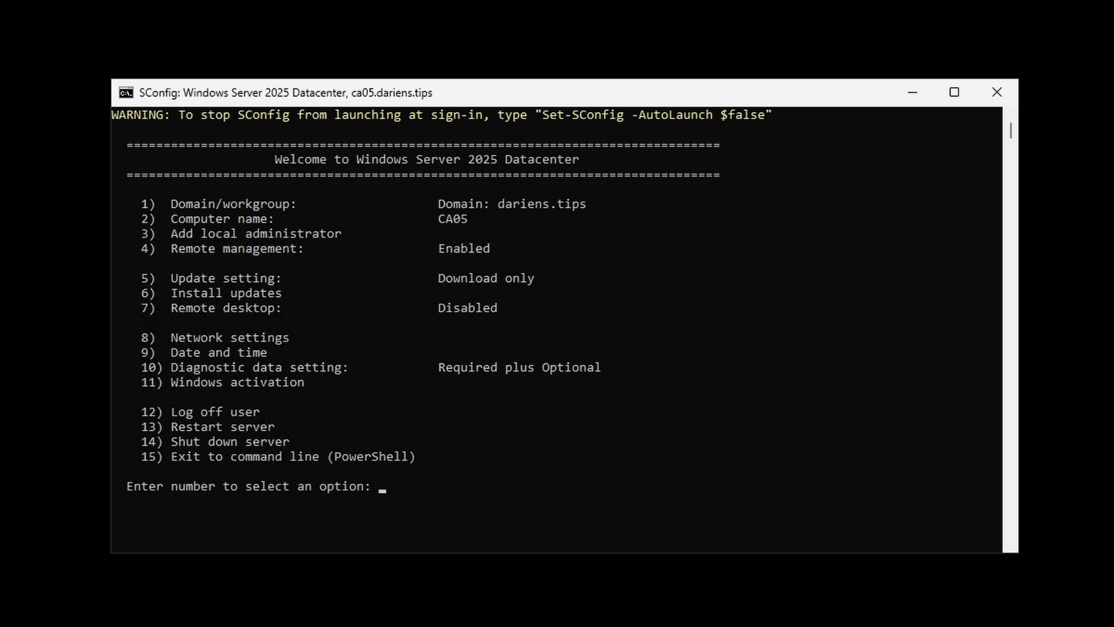
Leave SConfig for PowerShell and enter 'Add-WindowsFeature -Name ADCS-Cert-Authority -IncludeManagementTools'.
key(Return)
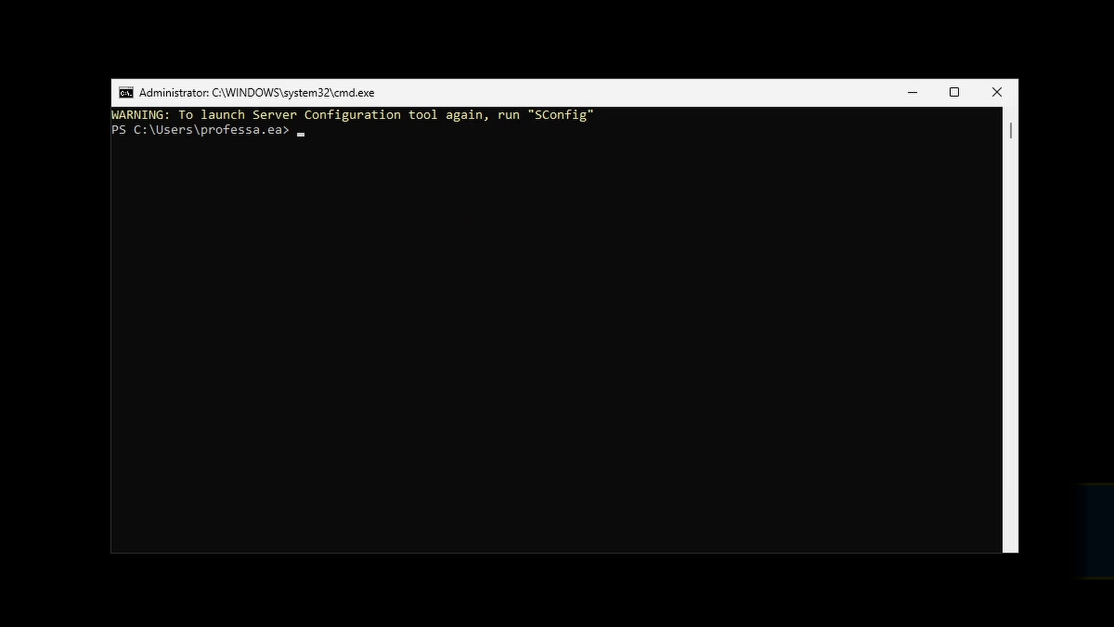
text(Add-WindowsFeature -Name ADCS-Cert-Authority -IncludeManagementTools)
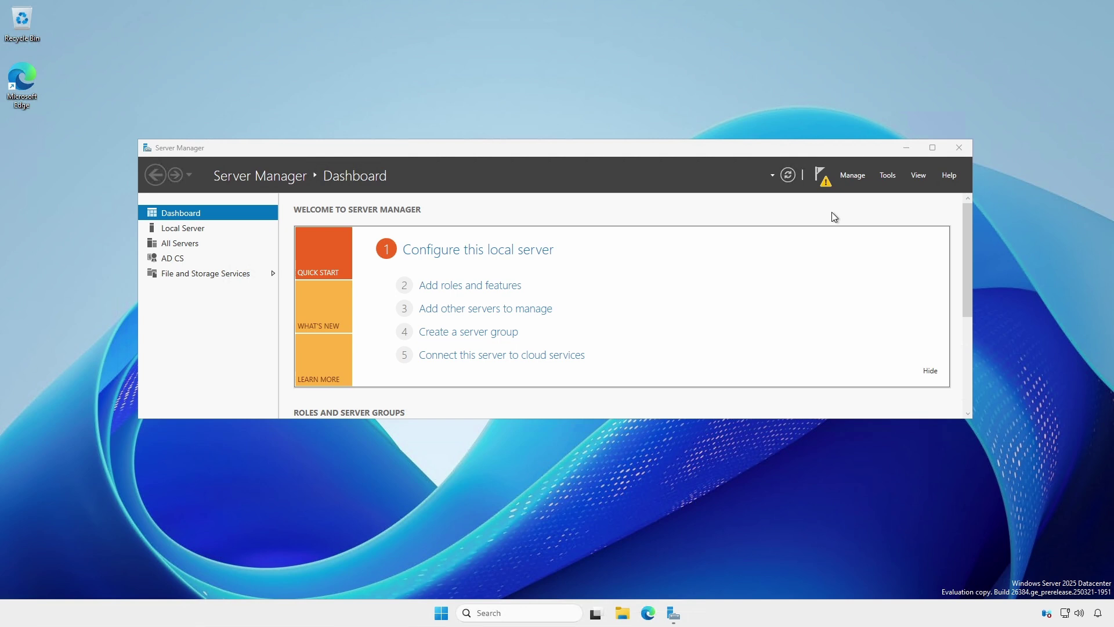
Start AD CS post-deployment configuration for the Certification Authority role as an Enterprise Root CA.
click(821, 183)
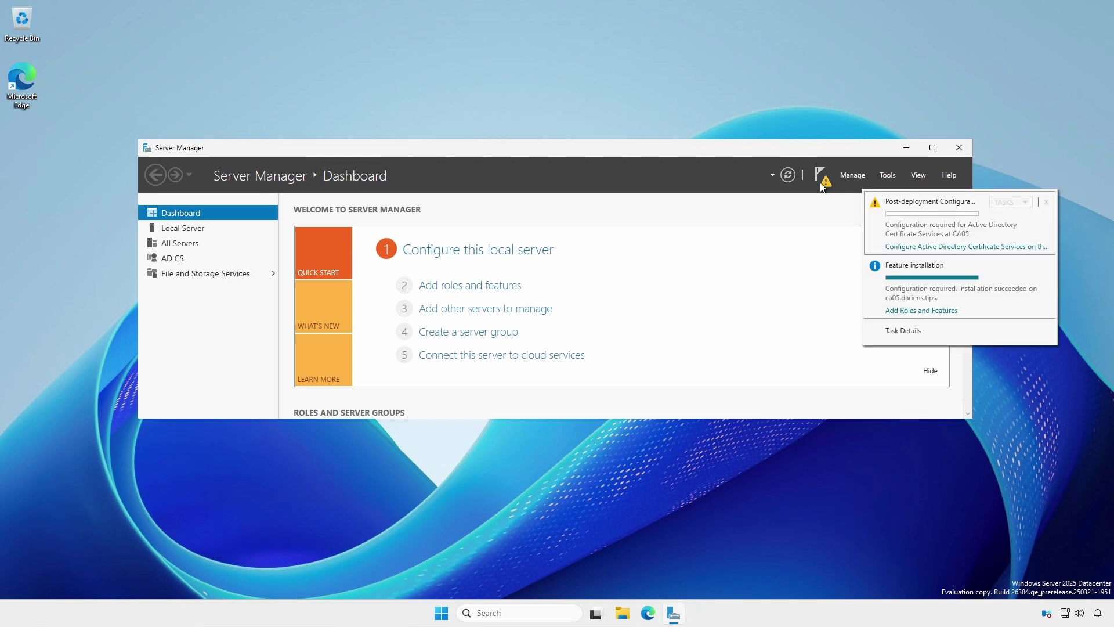
click(892, 246)
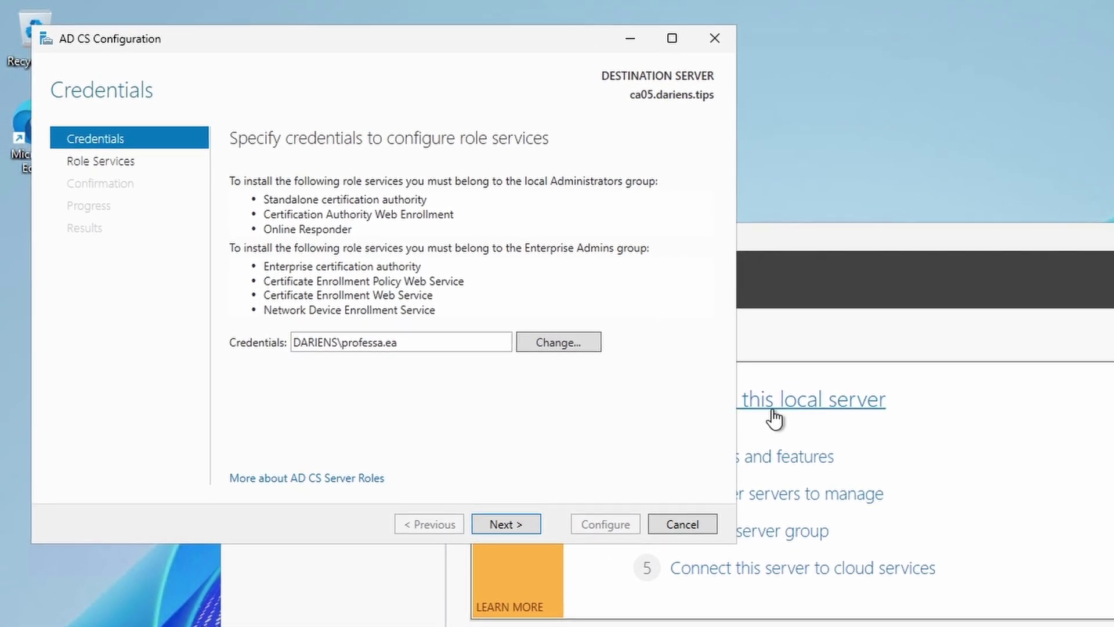
click(505, 524)
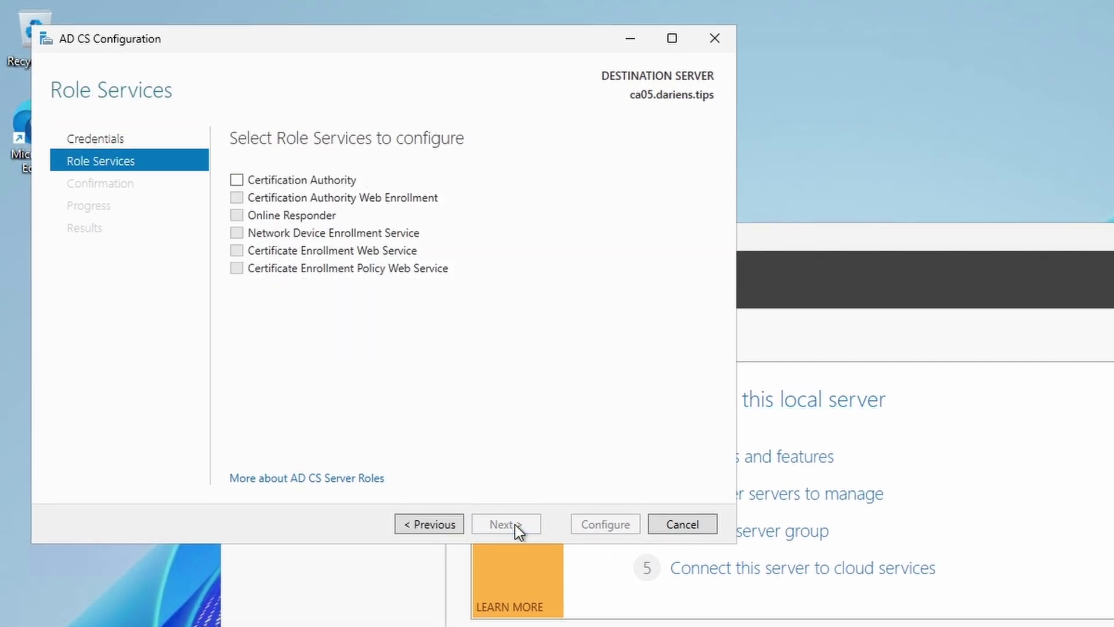
click(350, 183)
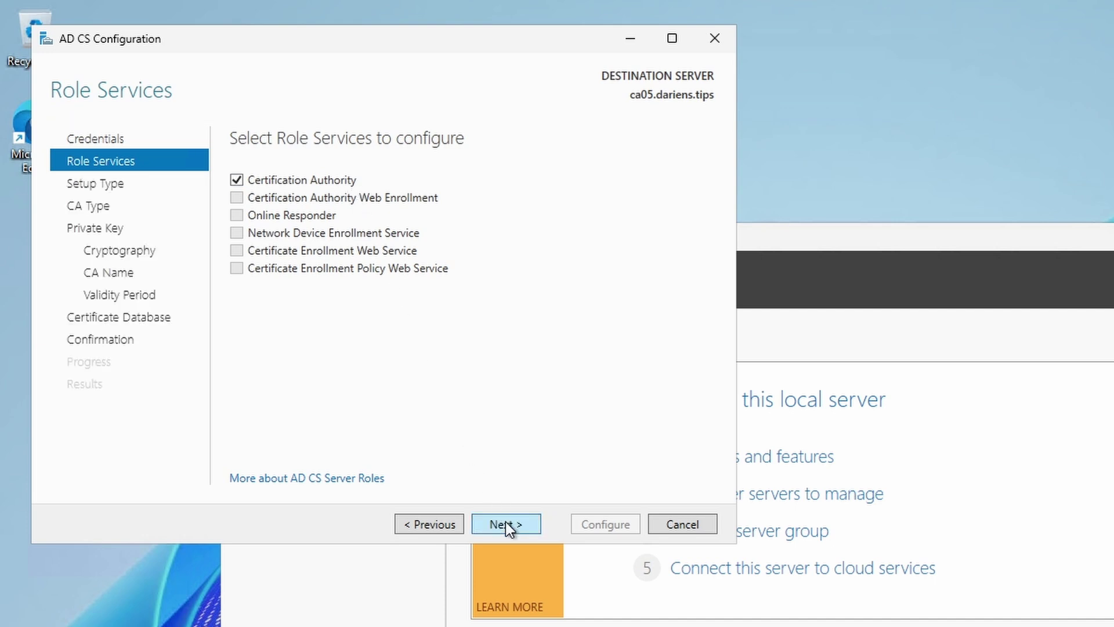
click(506, 525)
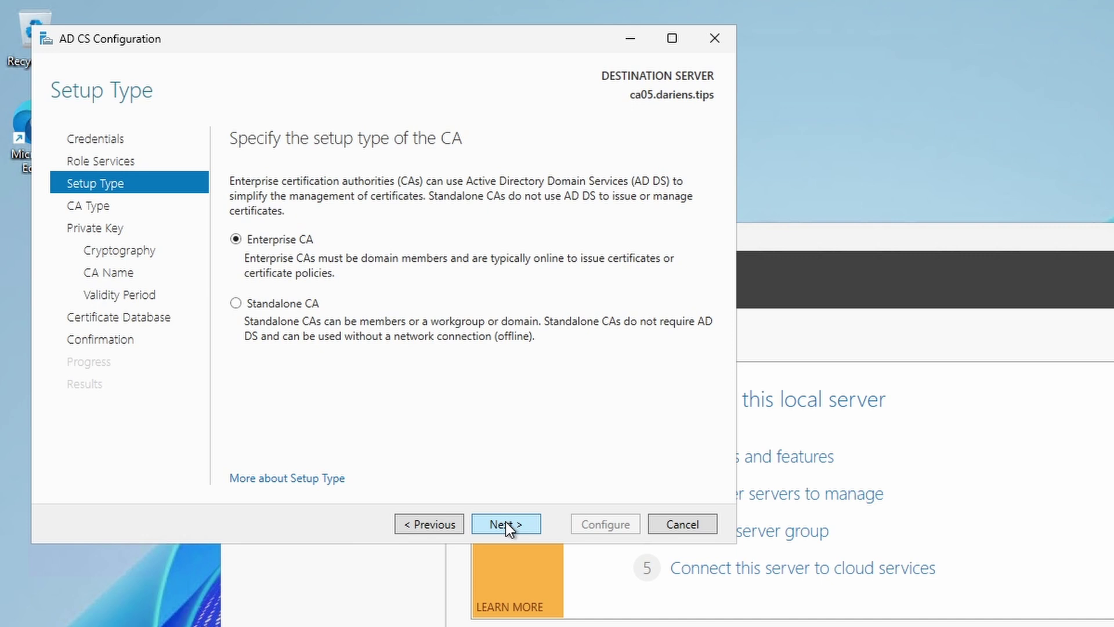
click(506, 524)
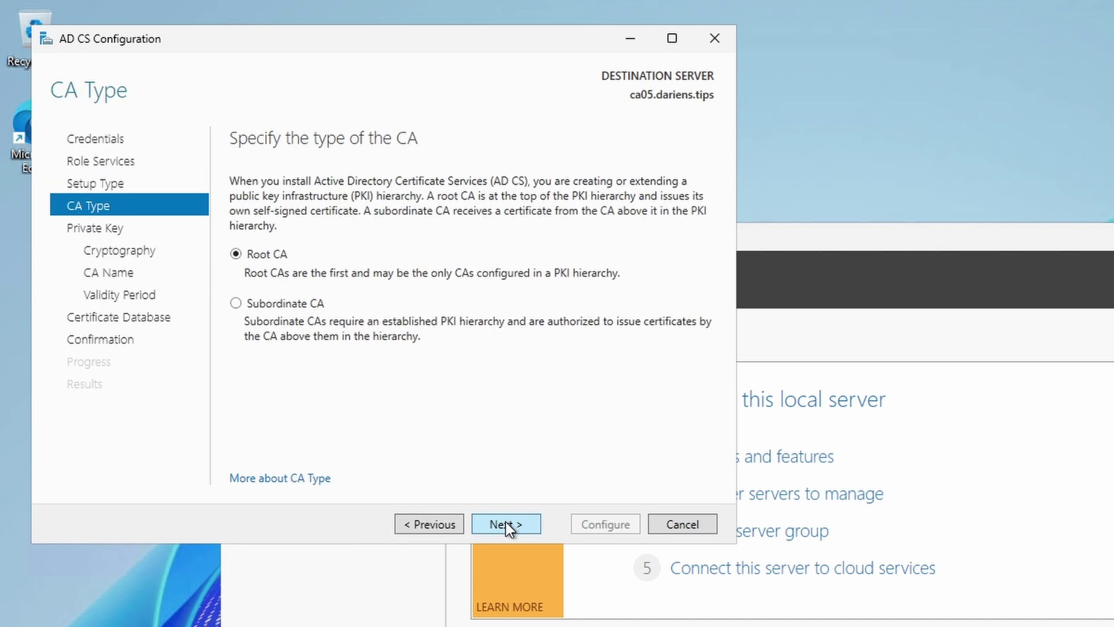
click(506, 525)
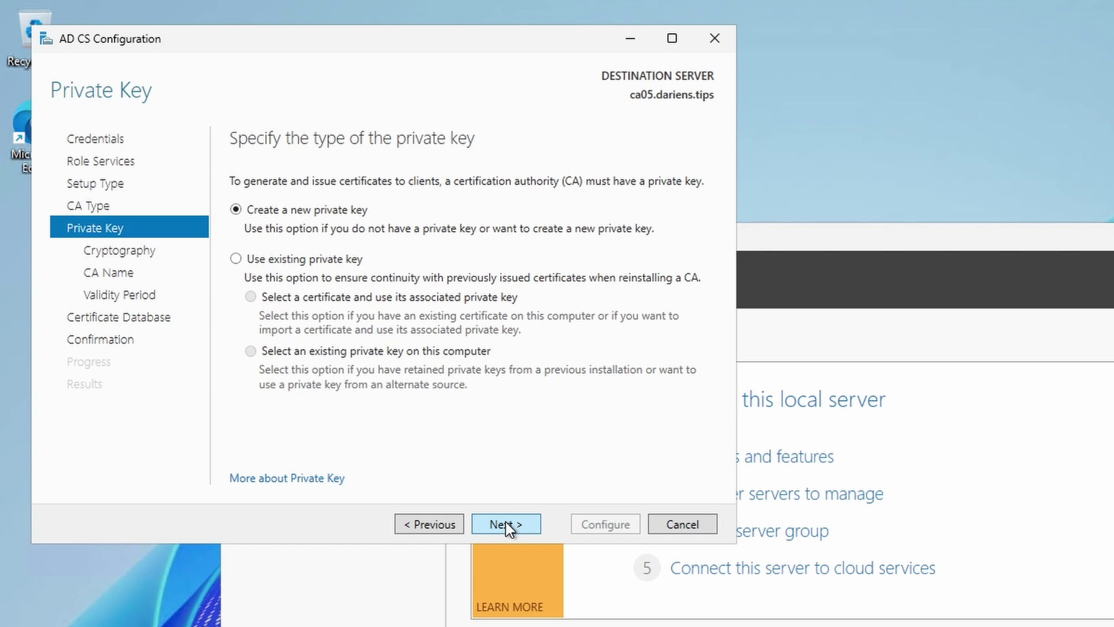
Create a new 4096-bit private key, keeping CA name dariens-CA05-CA and 5-year validity.
click(506, 525)
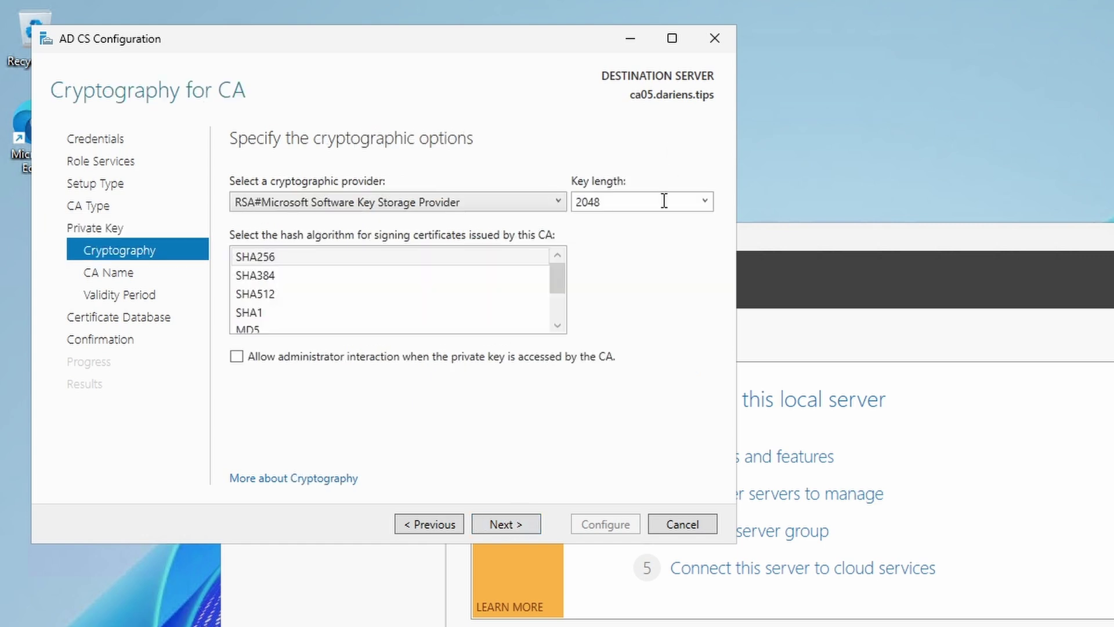
click(705, 201)
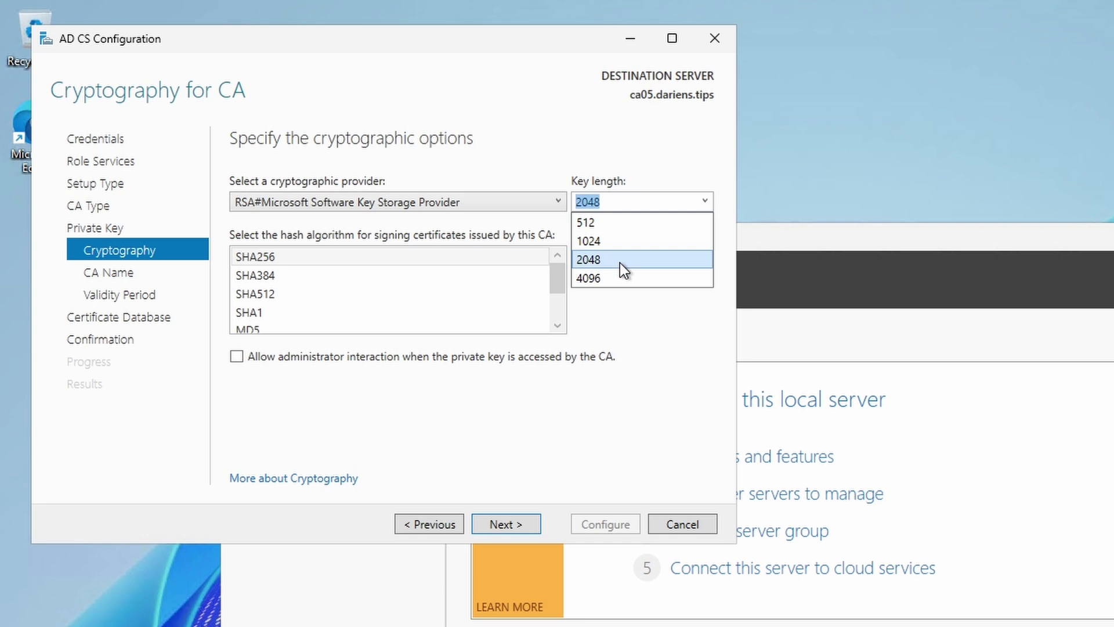
click(614, 281)
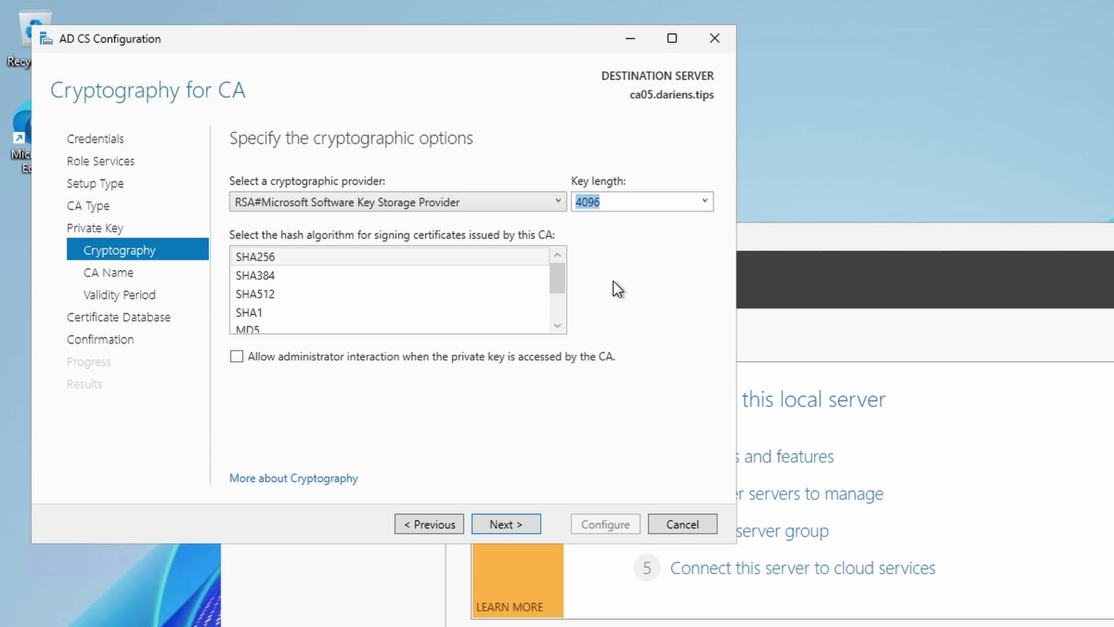
click(495, 520)
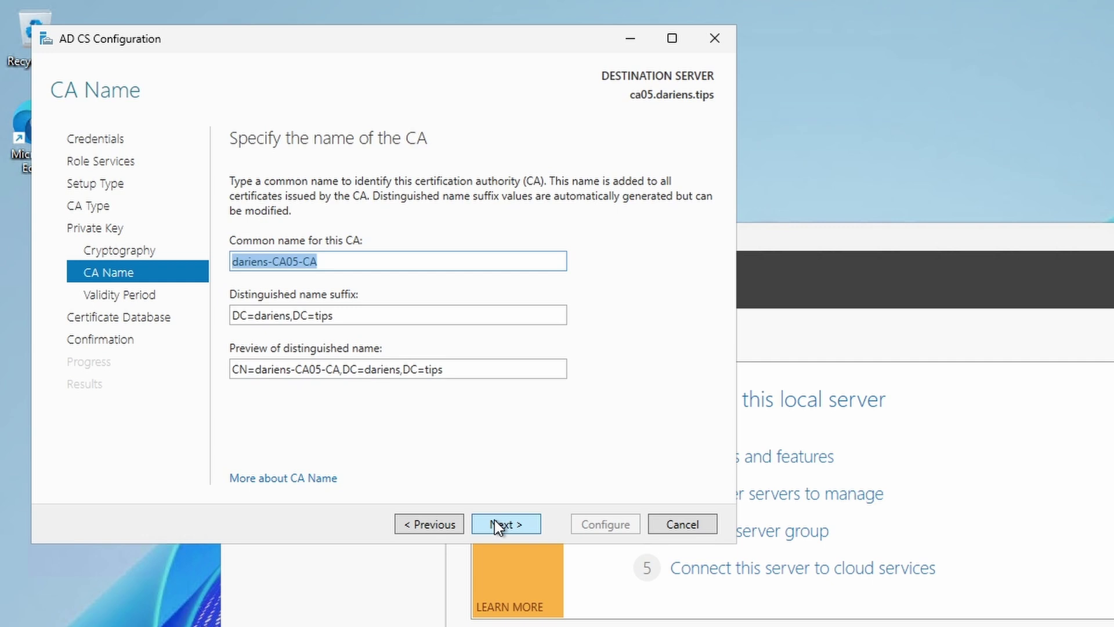
click(494, 520)
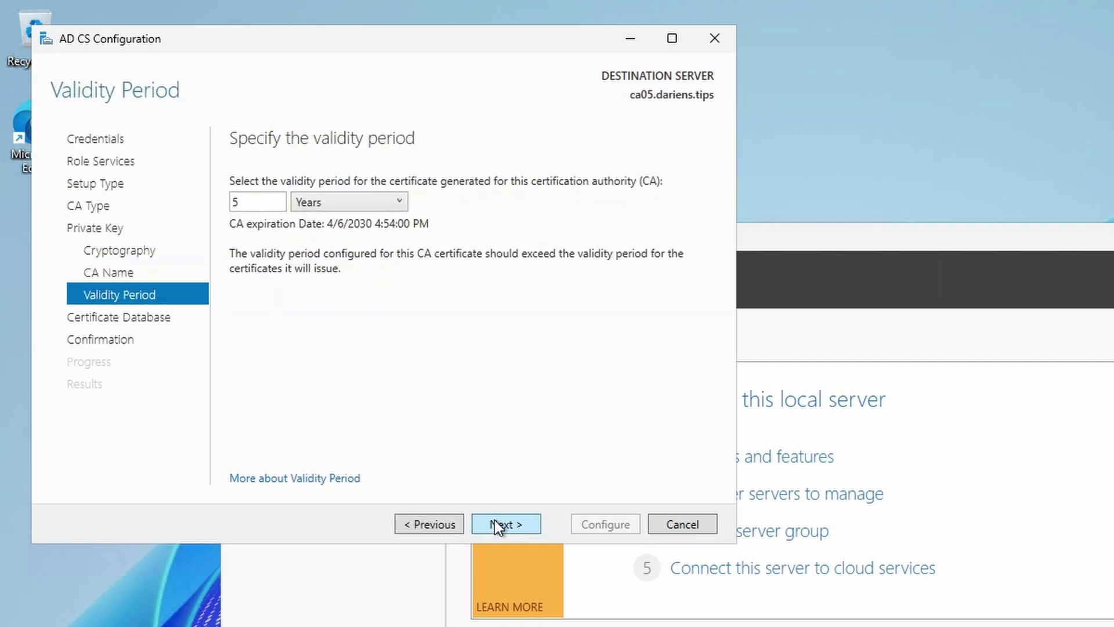
click(494, 520)
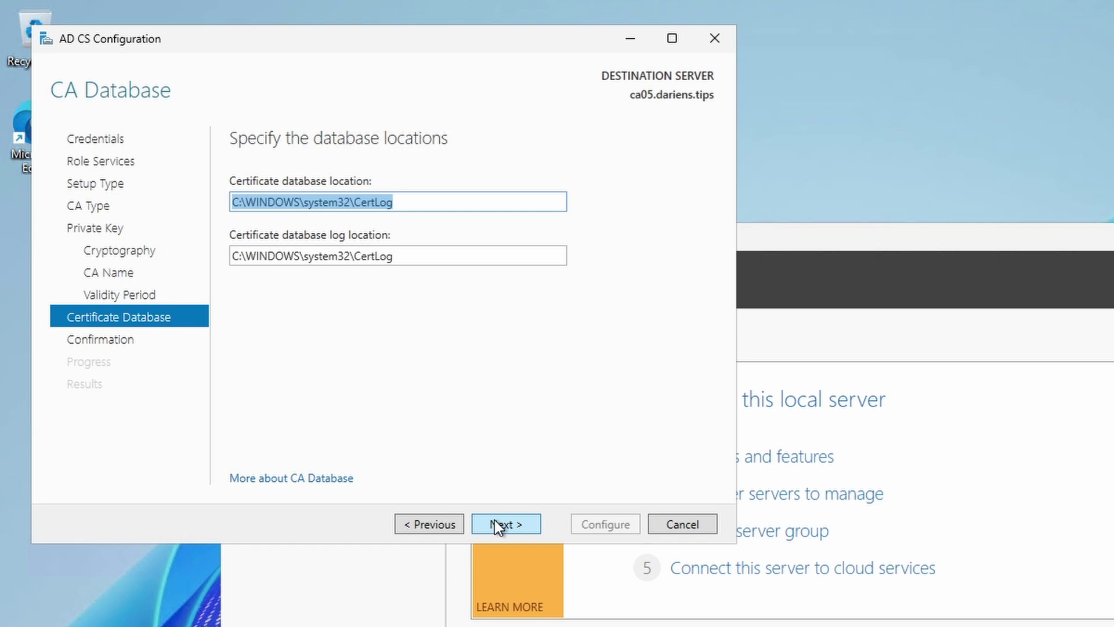
Store the CA database in C:\EntCA\CertDB and logs in C:\EntCA\CertLog, then run the configuration.
text(C:\EntCA\CertDB)
key(Tab)
text(C:\EntCA\CertLog)
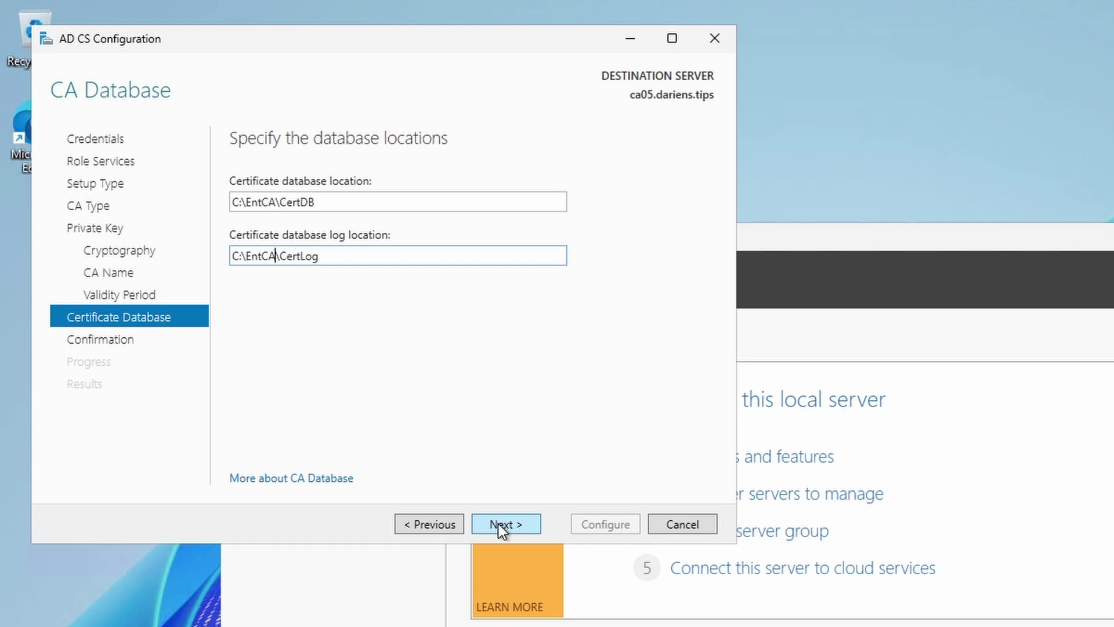
click(500, 524)
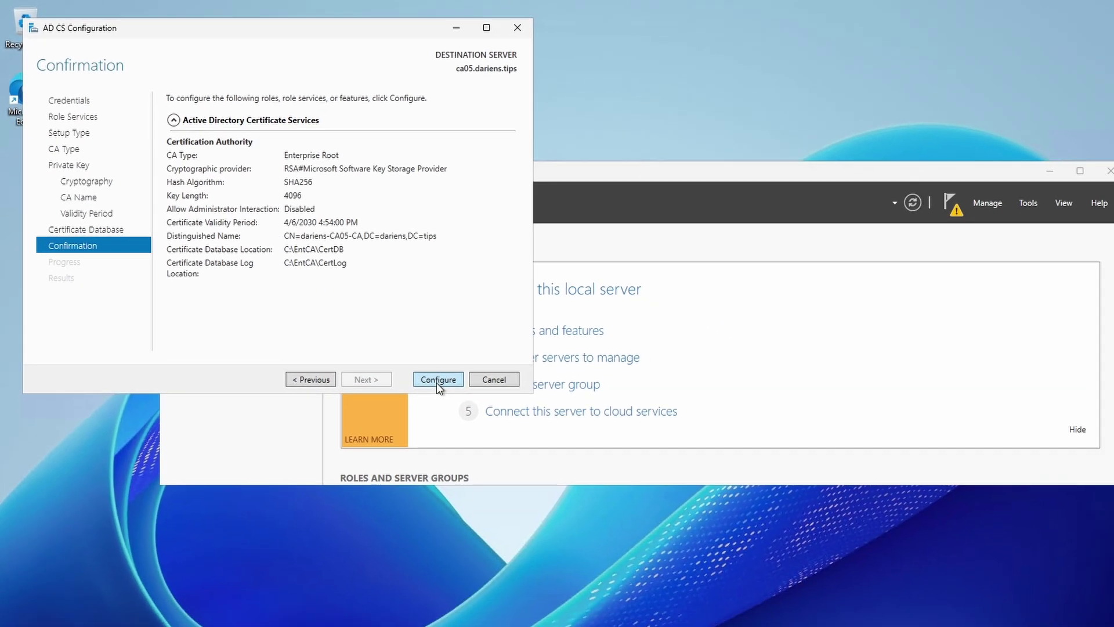
click(514, 444)
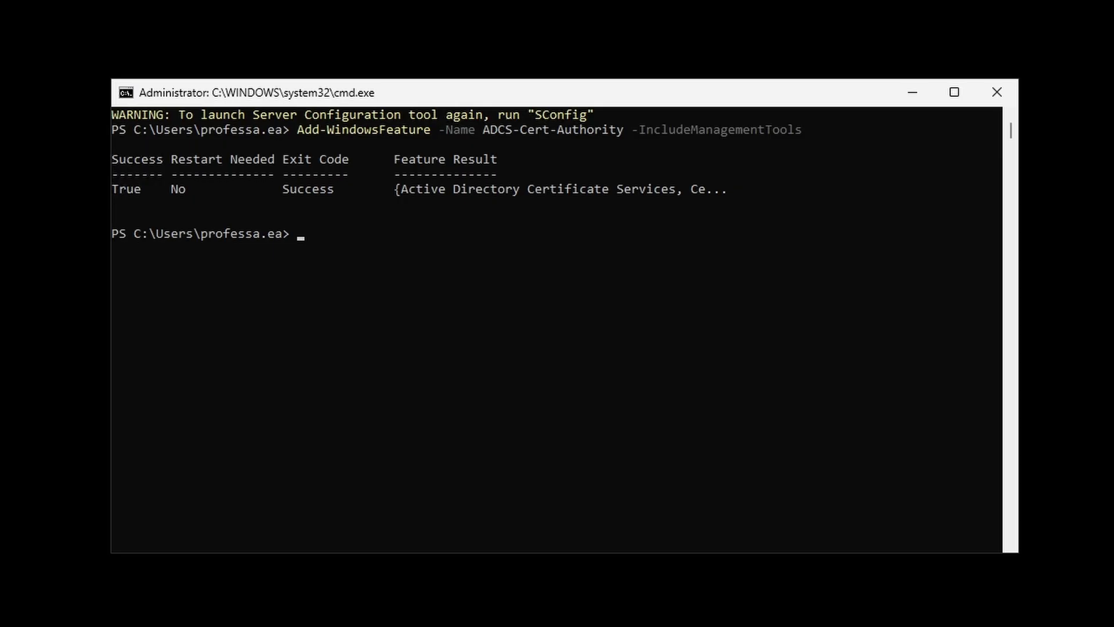
Run Install-AdcsCertificationAuthority with the $params set, confirm with Y, then repeat it in the ca05 remote session.
key(ctrl+v)
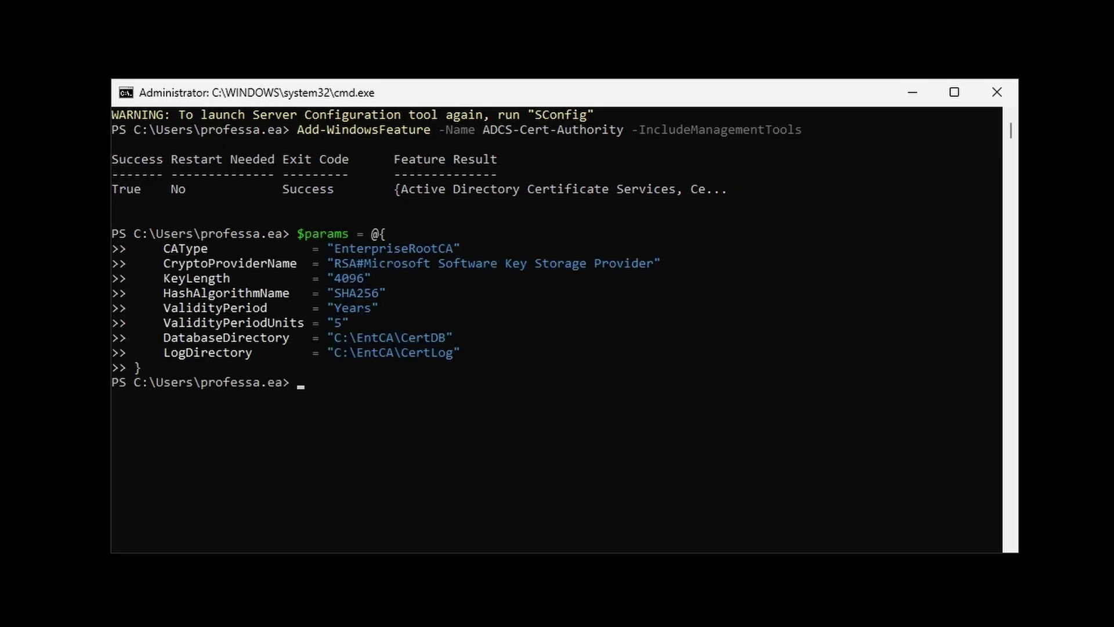
text(Install-AdcsCertificationAuthority @params)
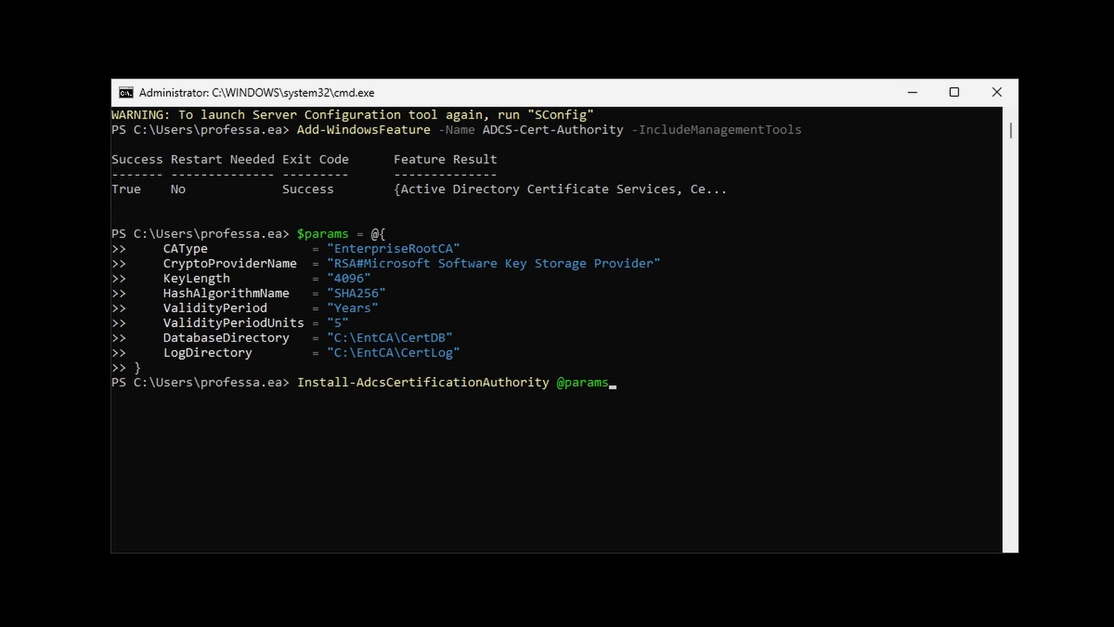
key(Return)
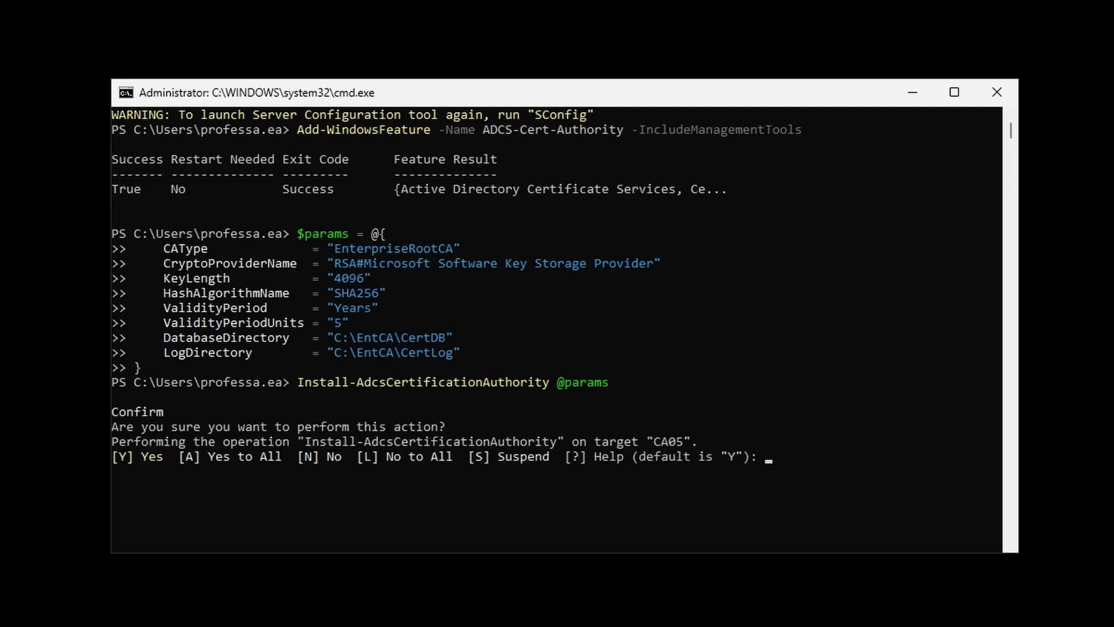
text(y)
key(Return)
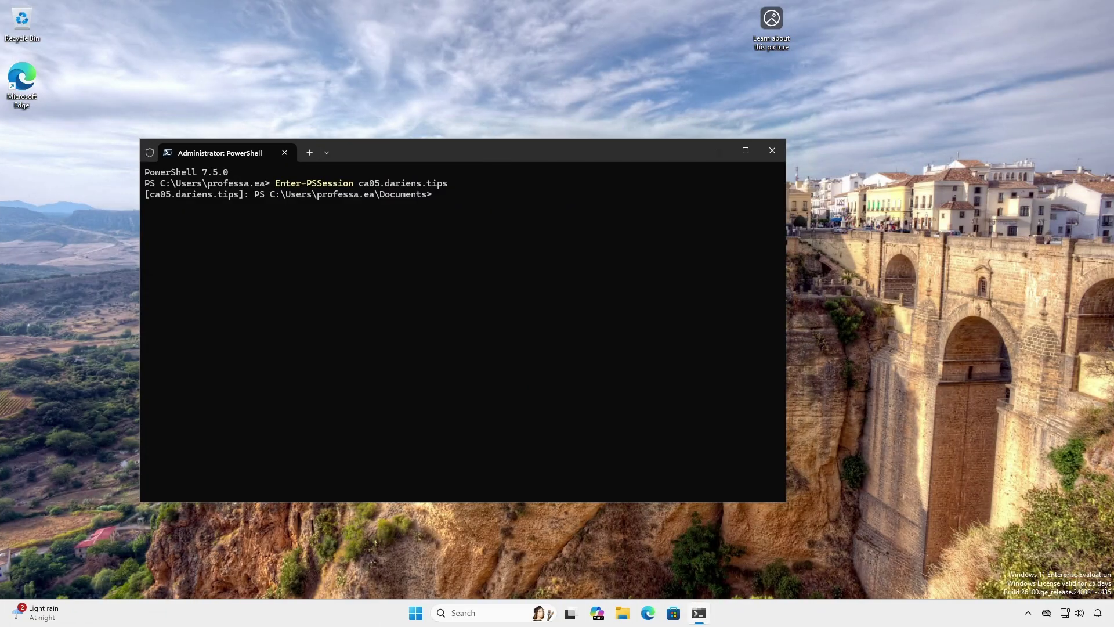
text($params = @{     CAType              = "EnterpriseRootCA"     CryptoProviderName  = "RSA#Microsoft Software Key Storage Provider"     KeyLength           = "4096"     HashAlgorithmName   = "SHA256"     ValidityPeriod      = "Years"     ValidityPeriodUnits = "5"     DatabaseDirectory   = "C:\EntCA\CertDB"     LogDirectory        = "C:\EntCA\CertLog" })
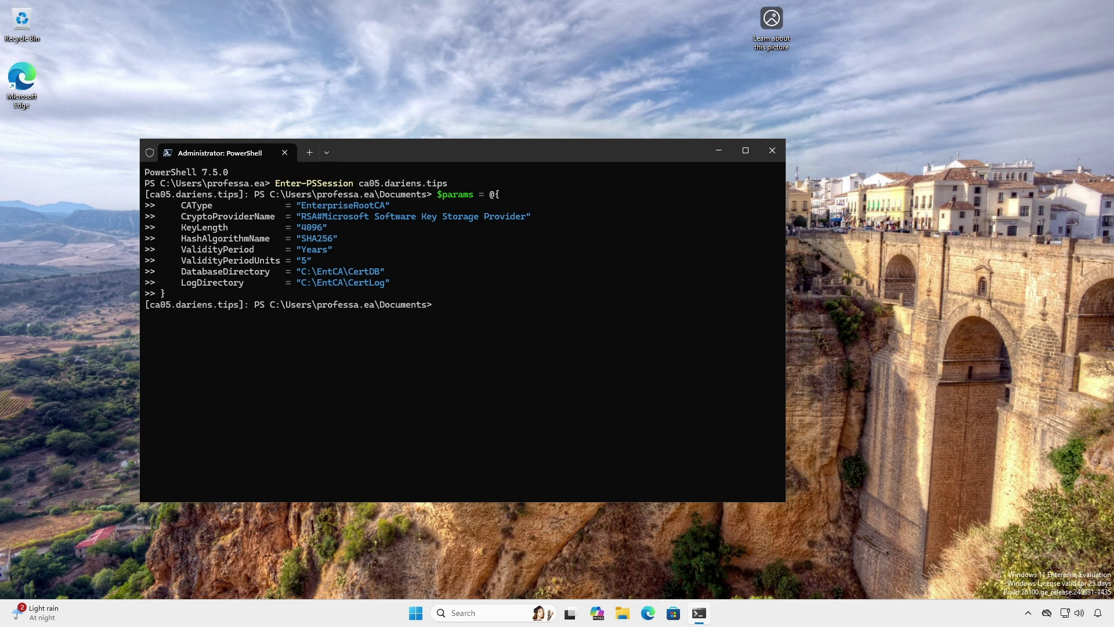
text(Install-AdcsCertificationAuthority @params)
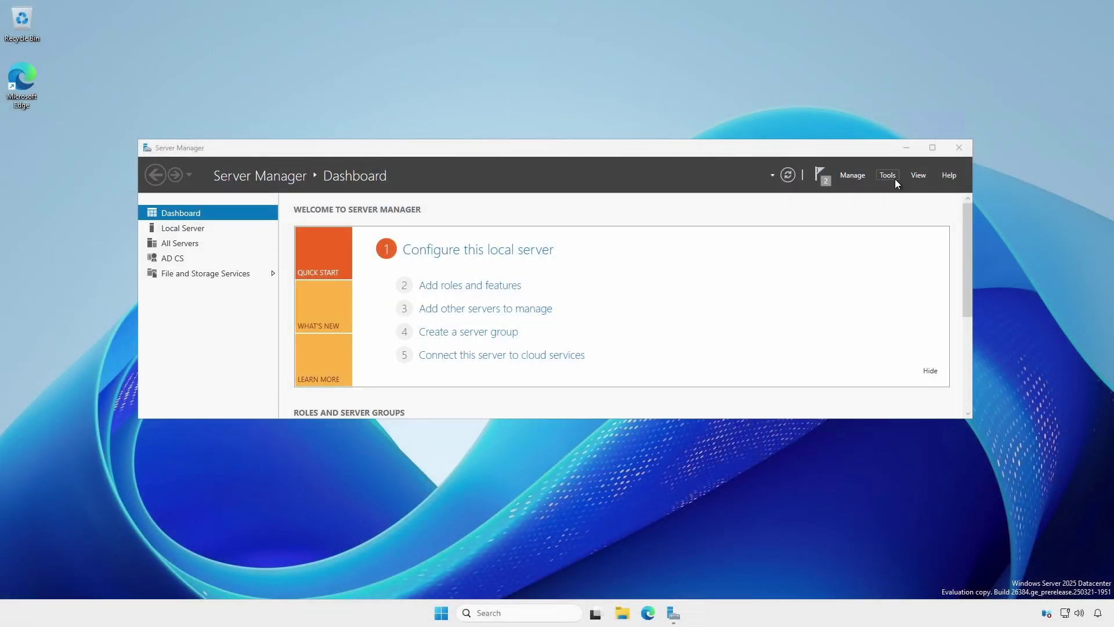
click(895, 179)
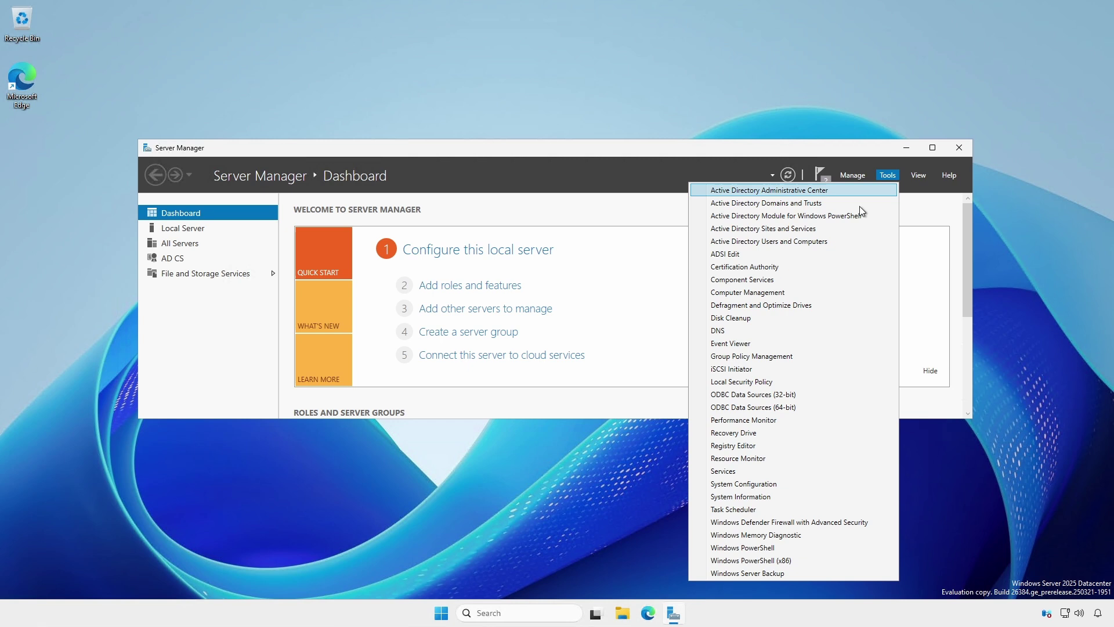
click(787, 266)
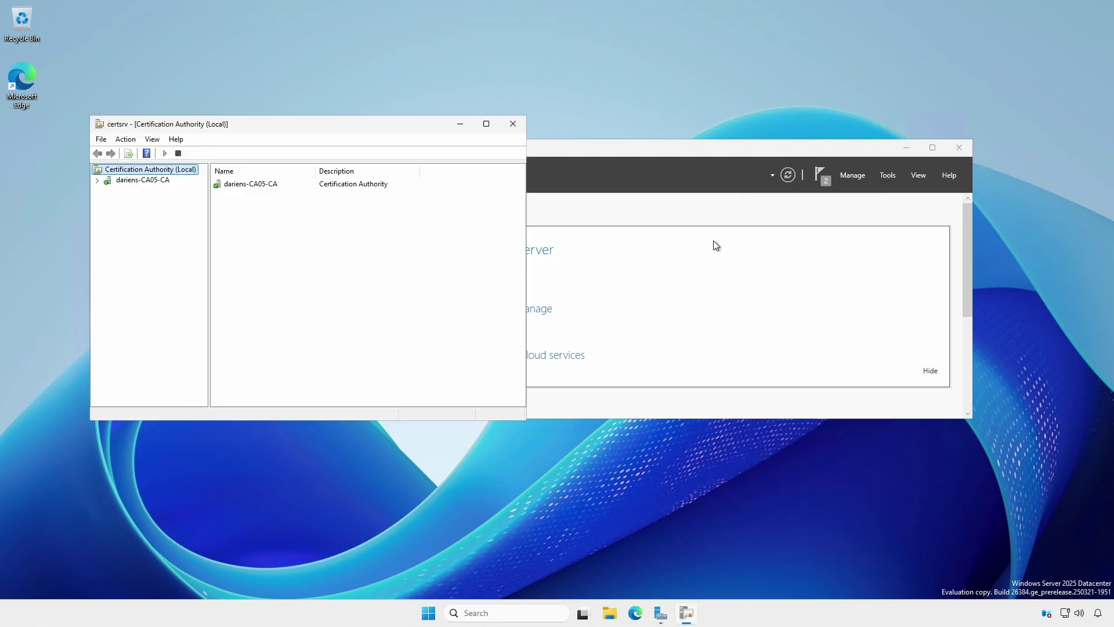
right_click(160, 180)
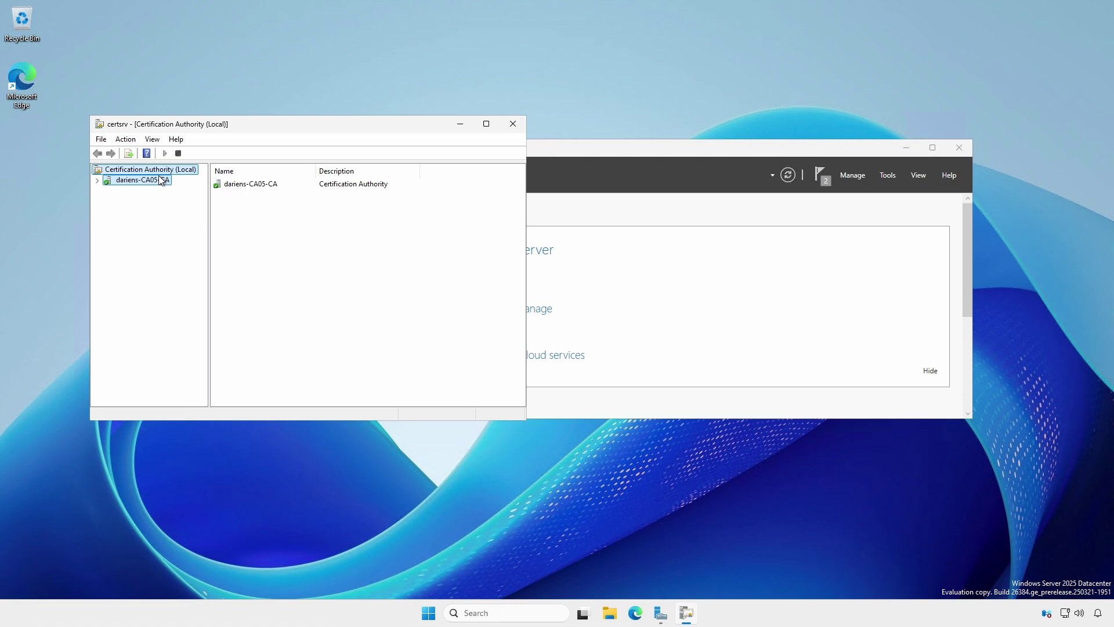
click(193, 220)
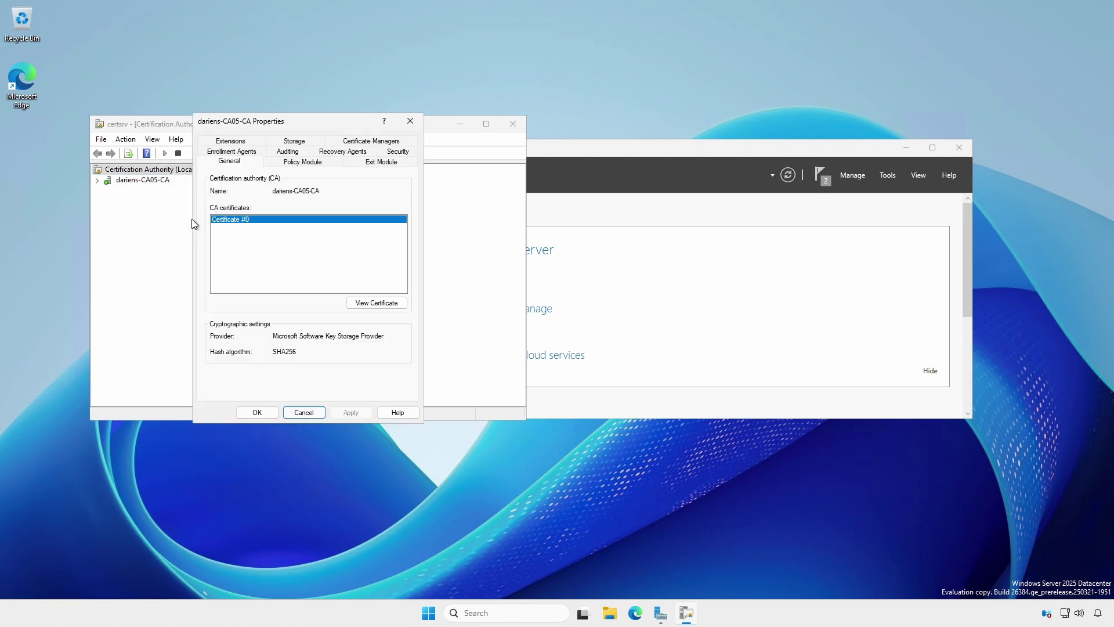
click(362, 303)
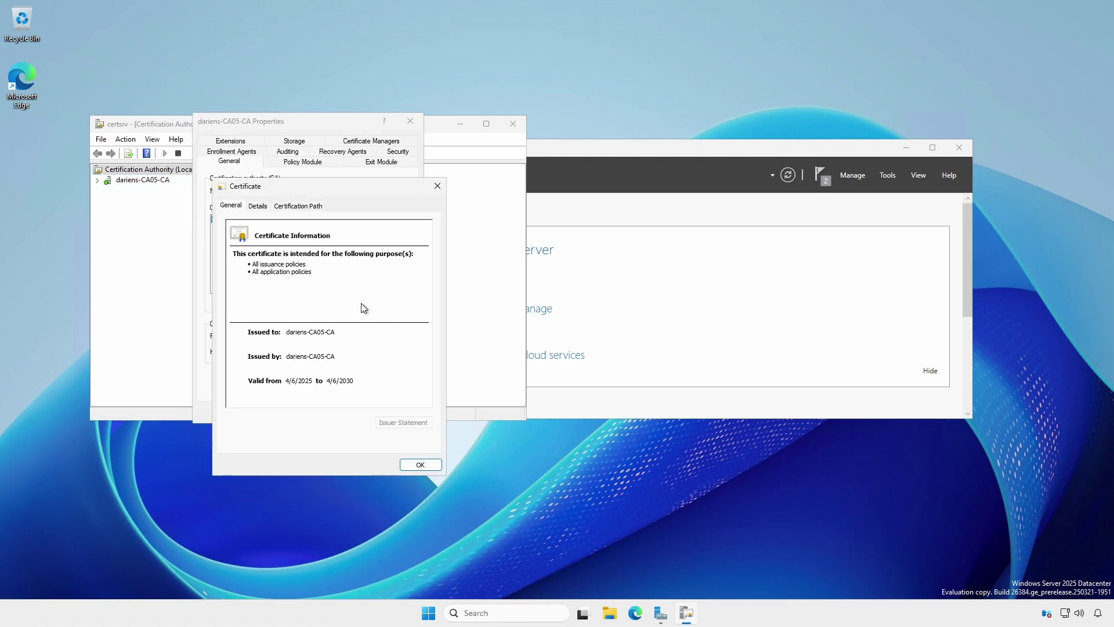
click(263, 207)
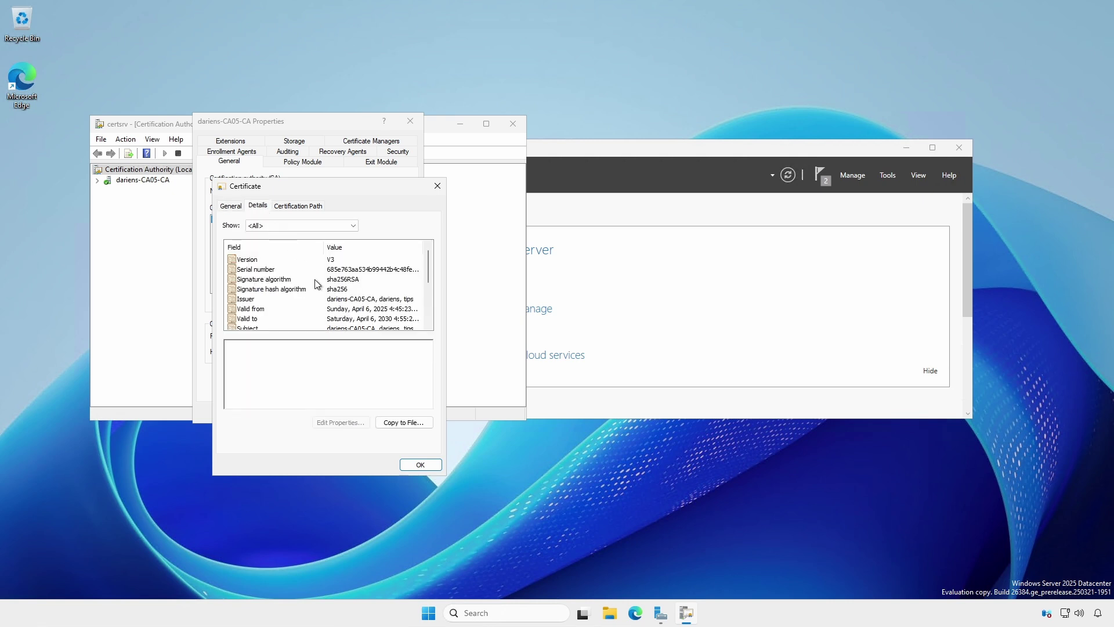
scroll(314, 280, down, 2)
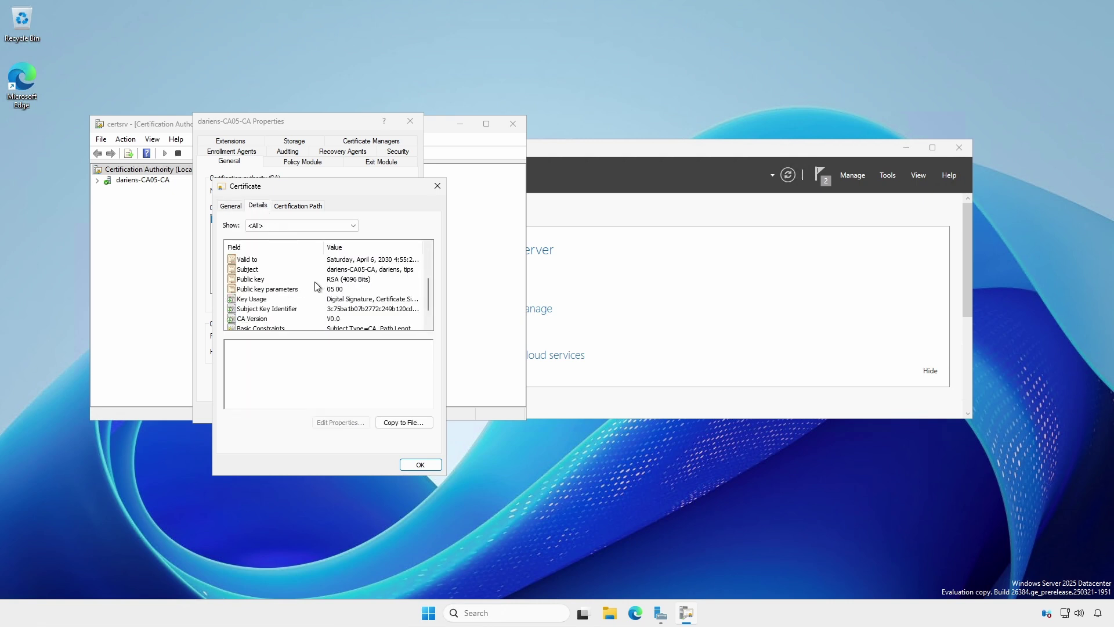
click(418, 464)
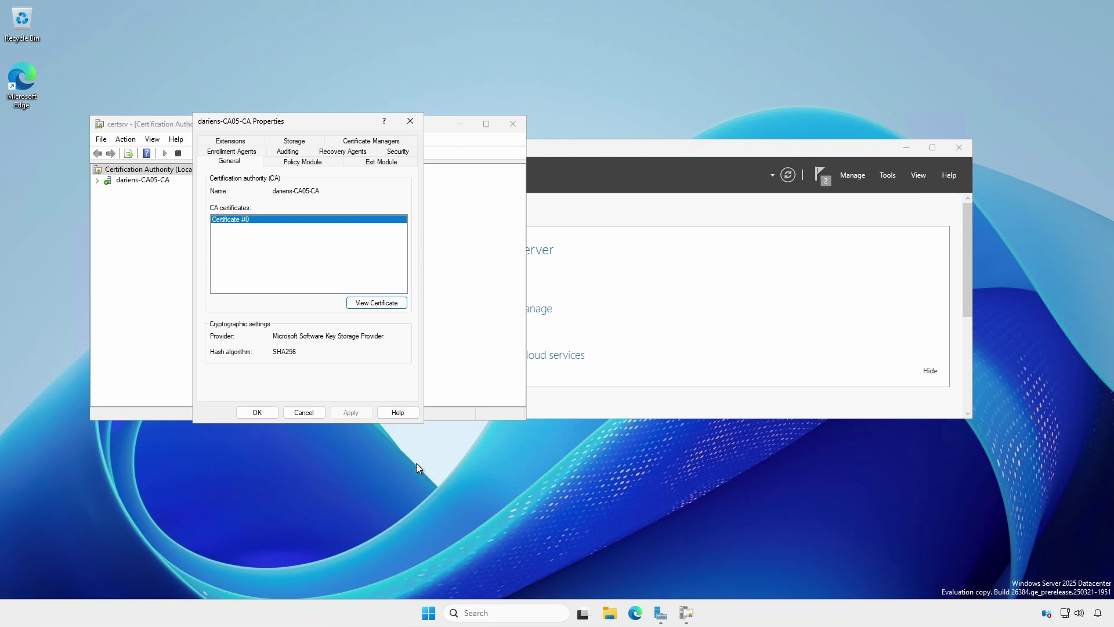
click(299, 145)
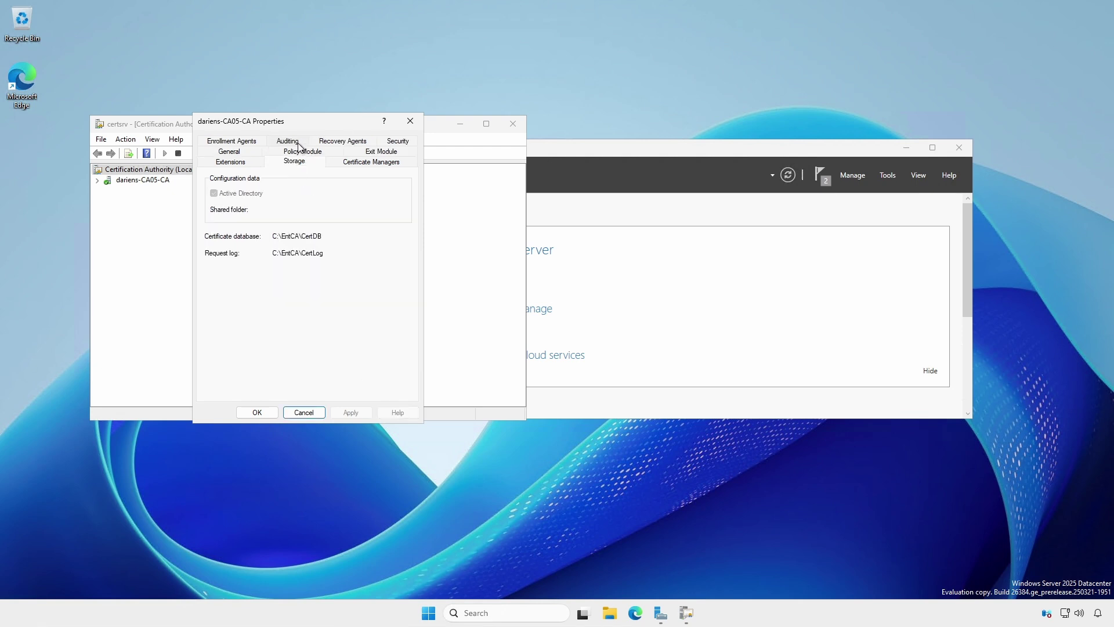
click(308, 411)
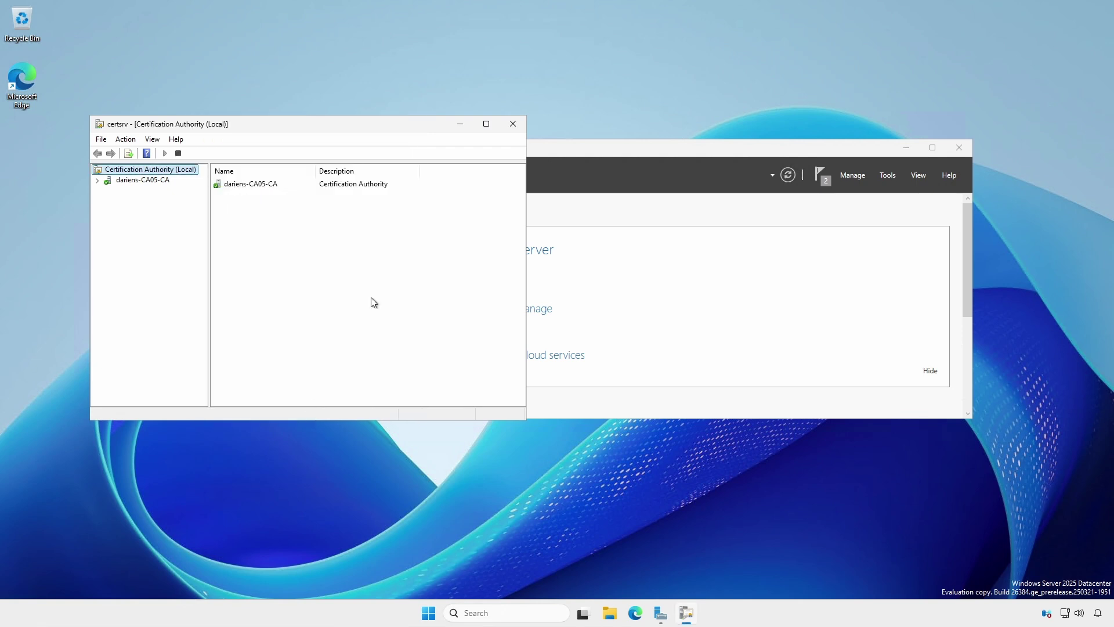
click(514, 128)
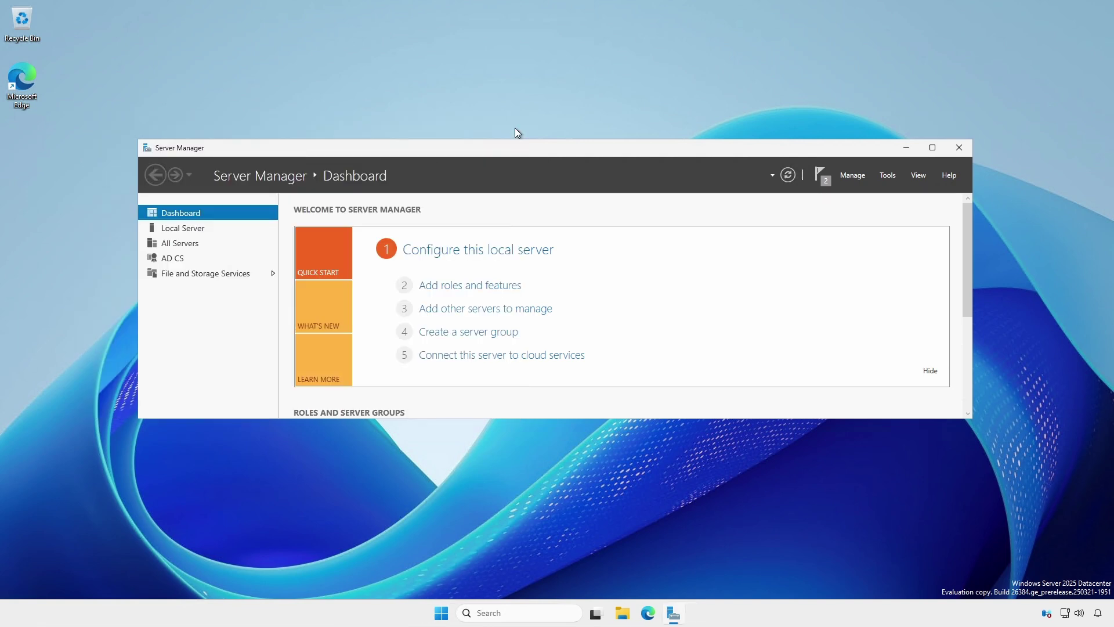
Open an elevated Windows Terminal split into two stacked panes.
right_click(439, 613)
click(422, 448)
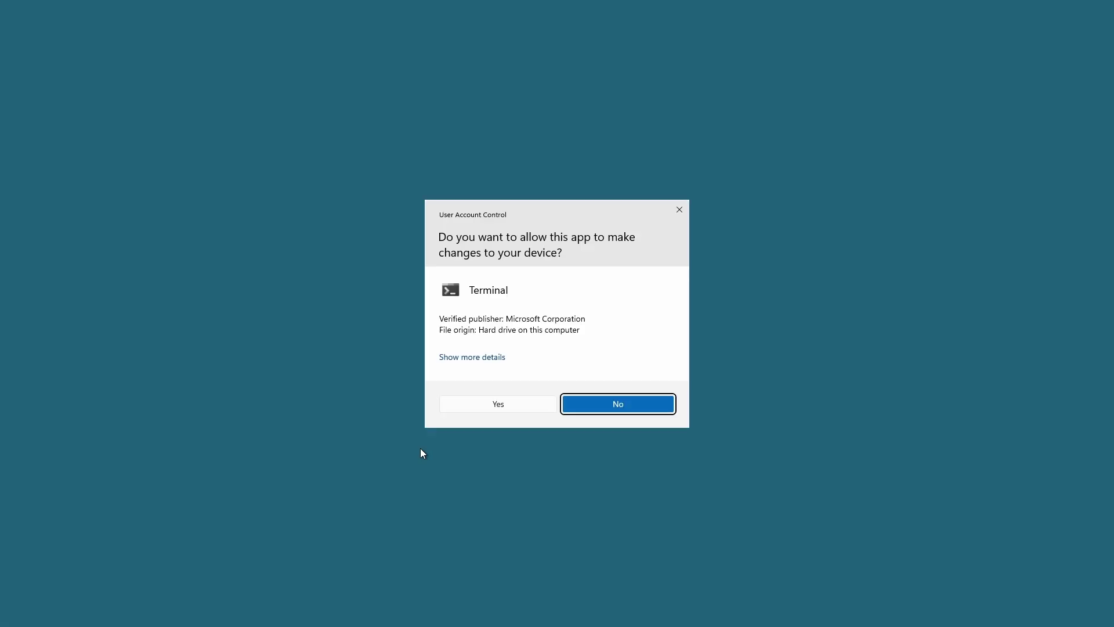
click(497, 405)
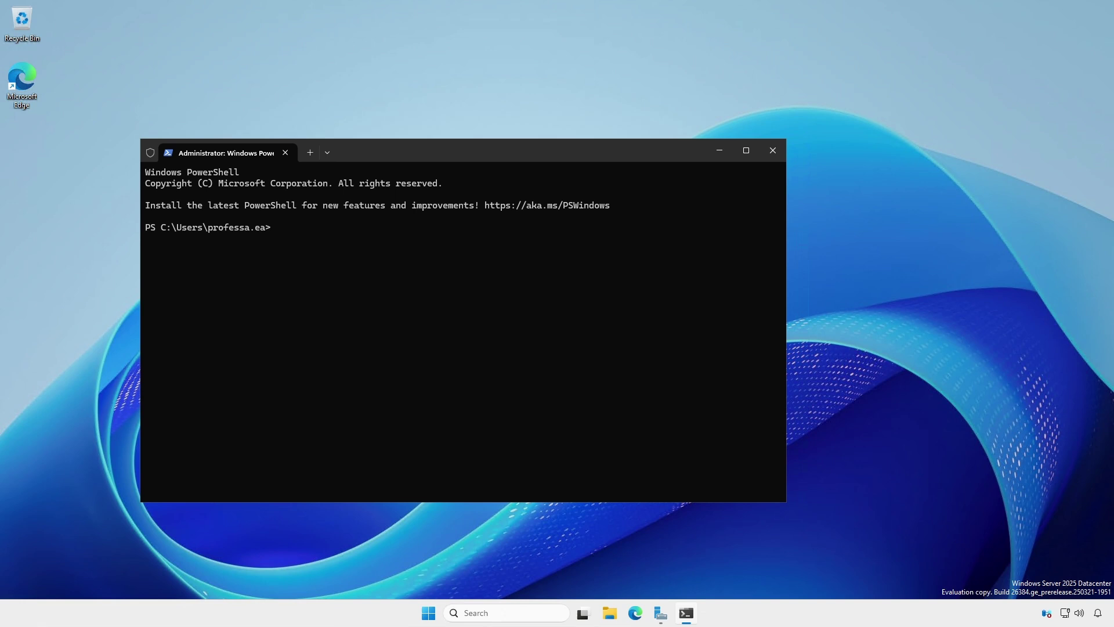
key(alt+shift+minus)
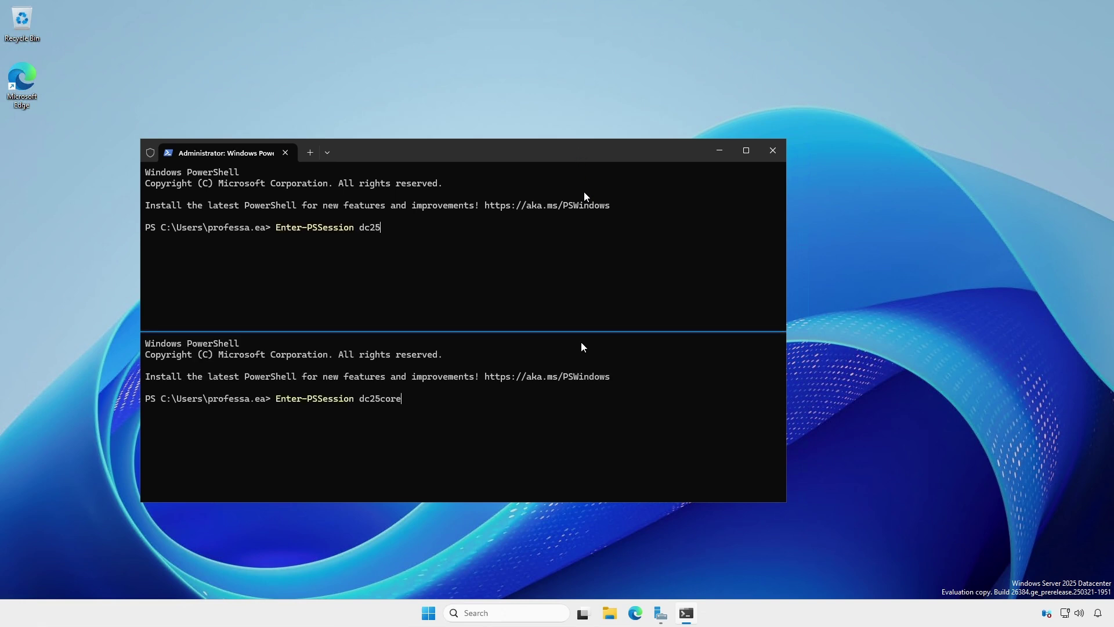
Run gpupdate /force on dc25 and dc25core via remote sessions, then open a new PowerShell tab.
key(Return)
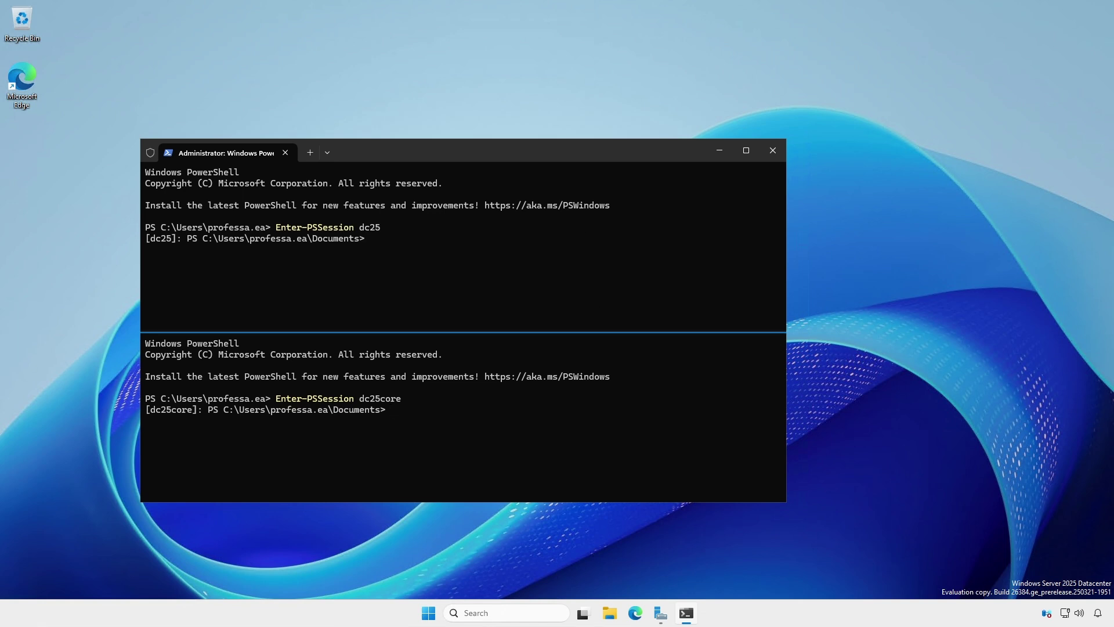
text(gpupdate /force)
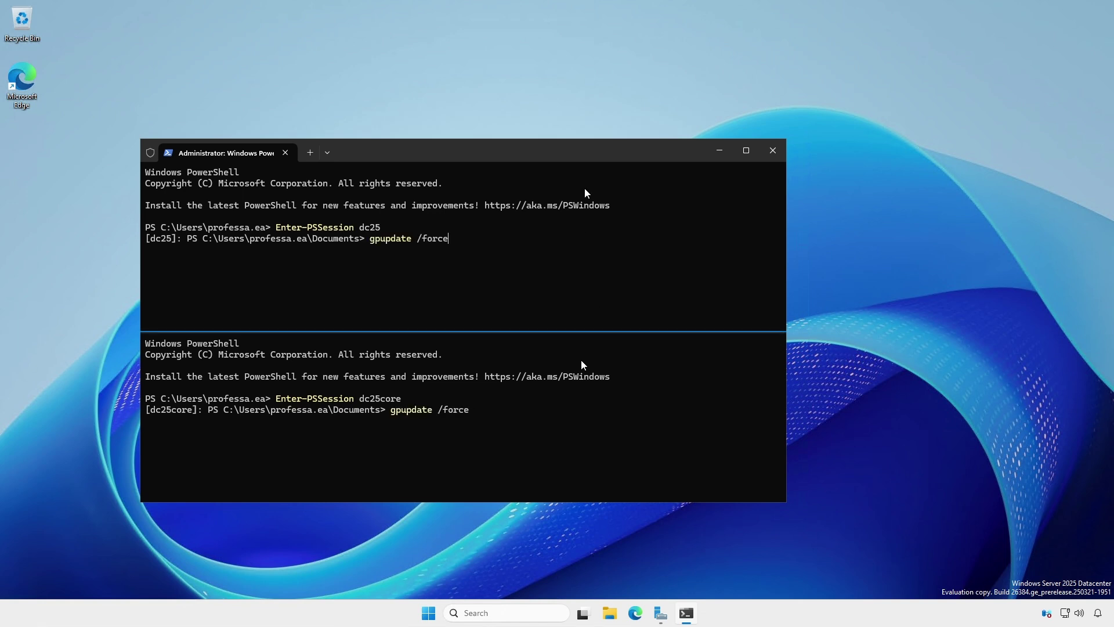
key(Return)
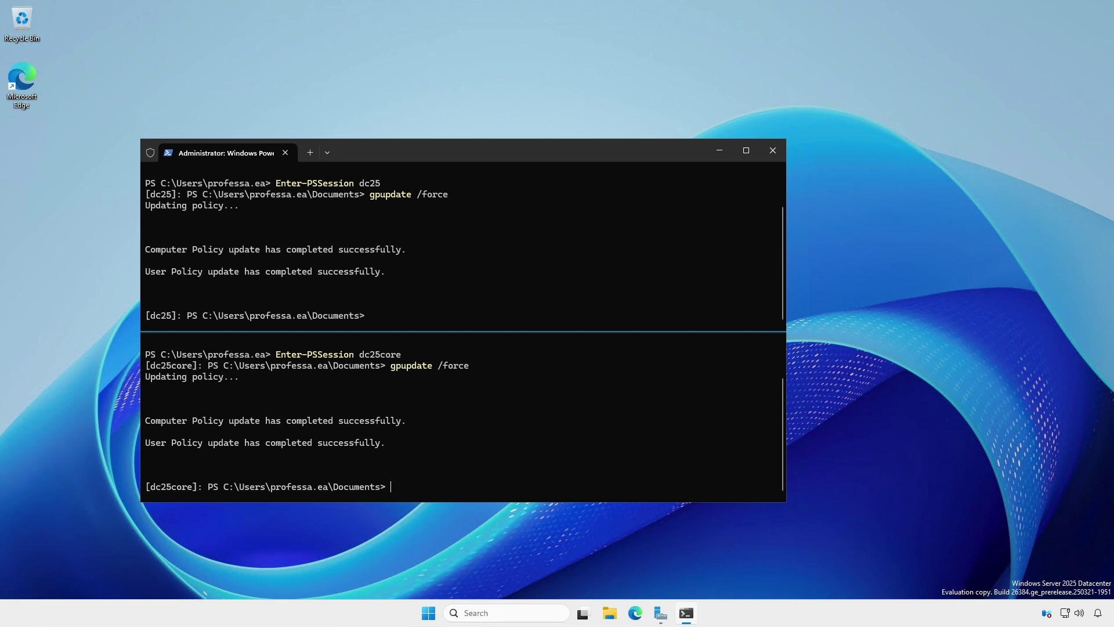
click(307, 155)
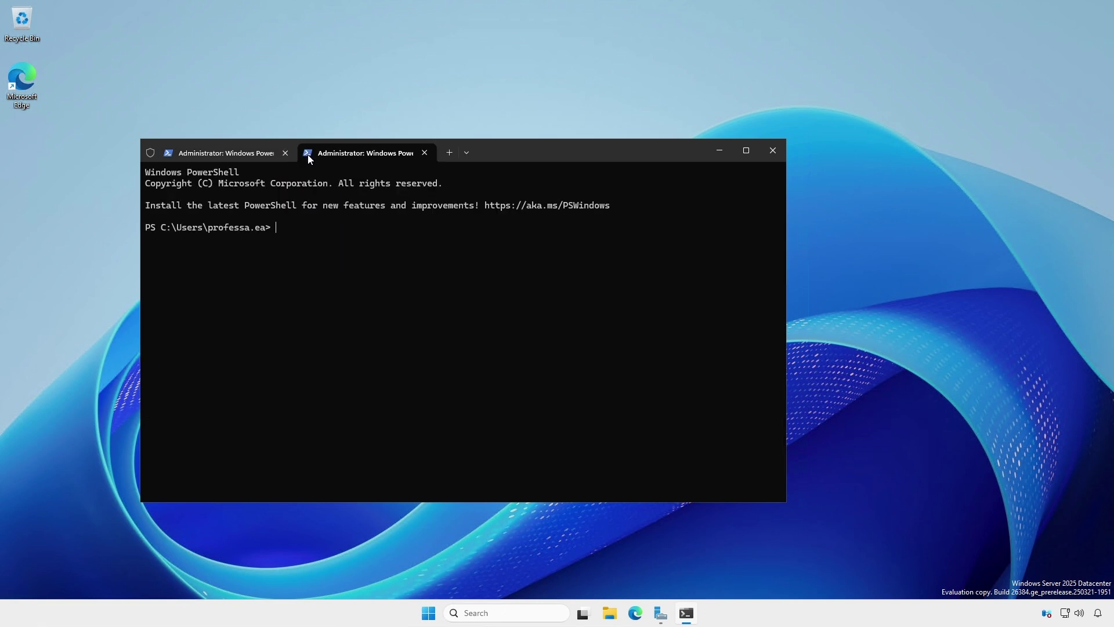
Launch MMC and add a Certificates snap-in for the local computer account.
text(MMC)
key(Return)
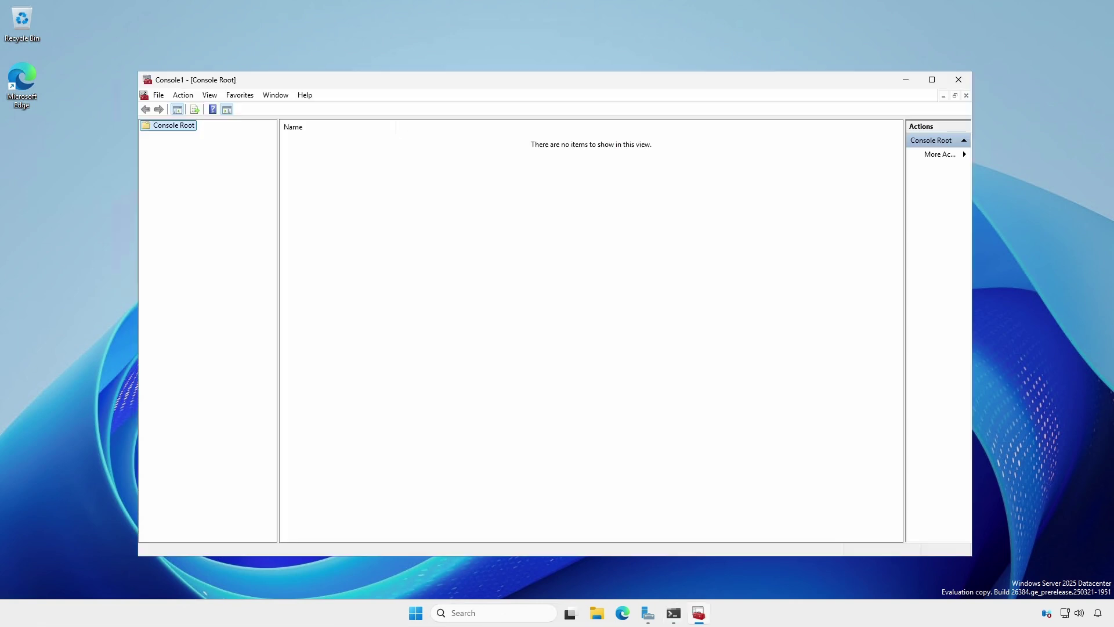
click(159, 95)
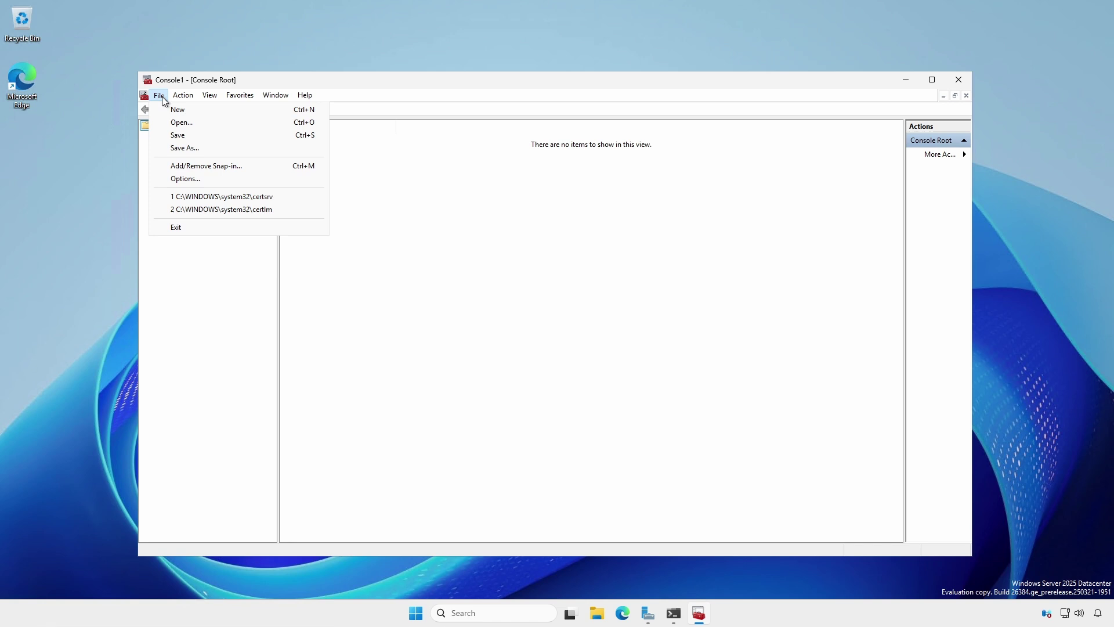
click(192, 165)
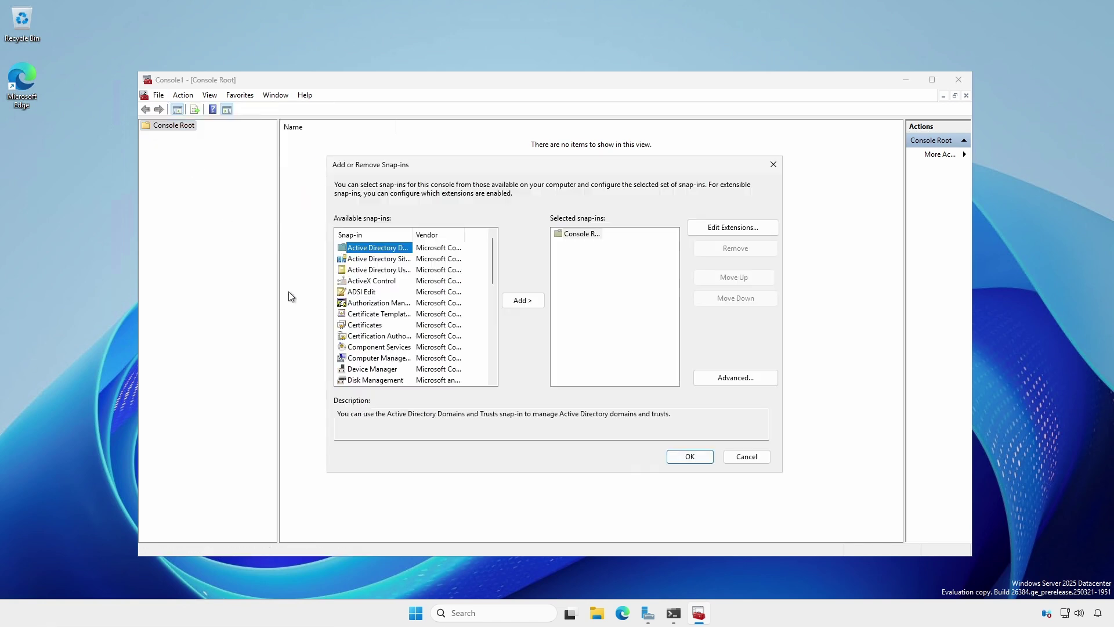
click(351, 325)
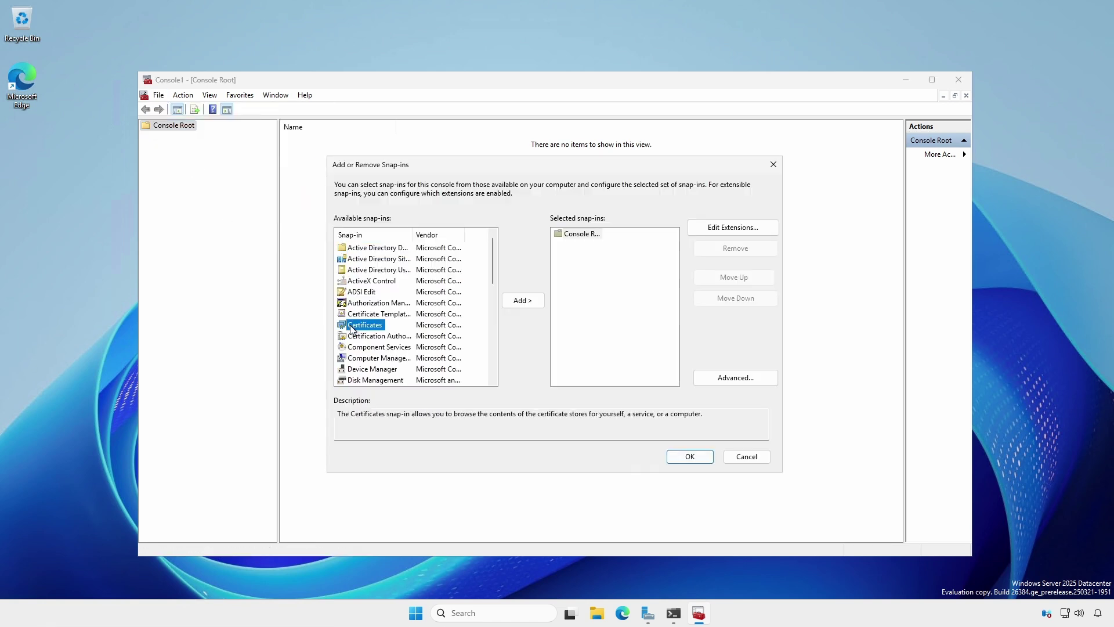
click(515, 303)
click(392, 237)
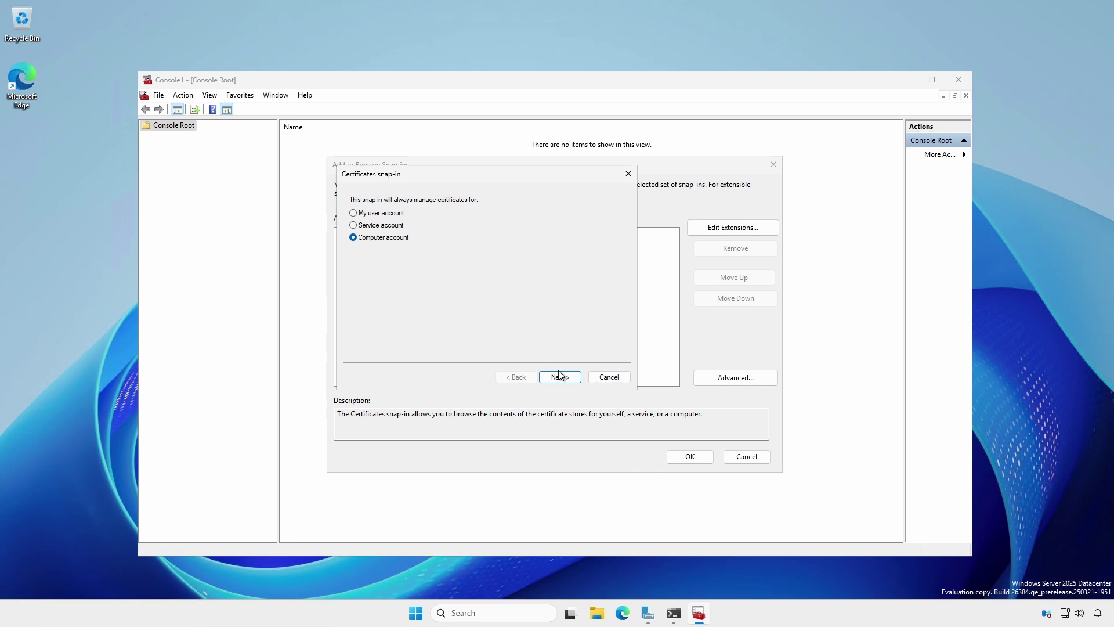
click(560, 377)
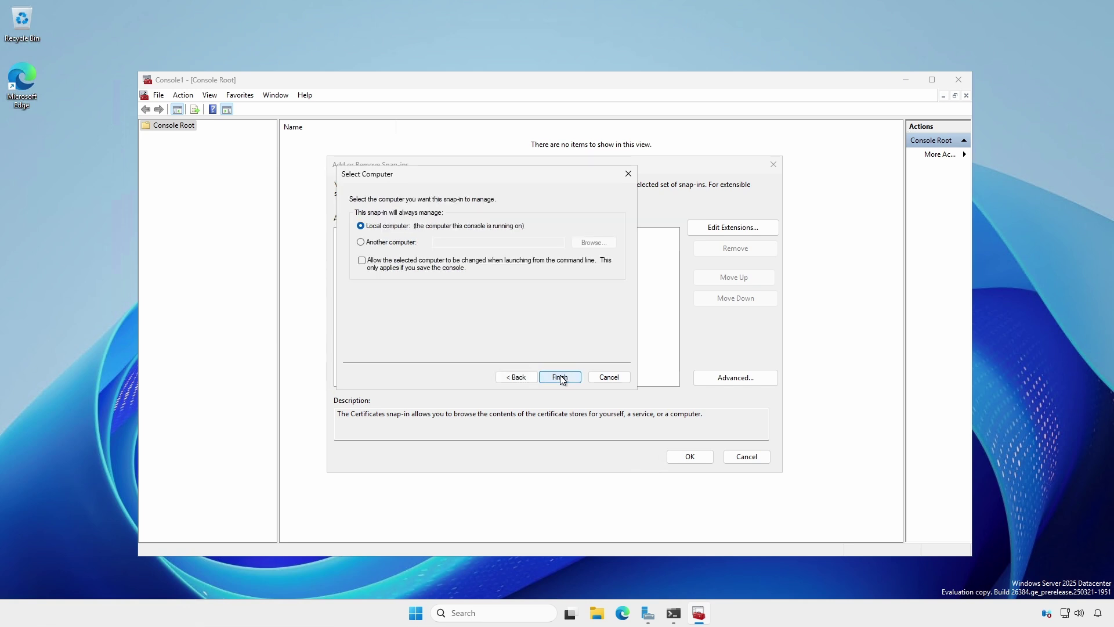
click(559, 377)
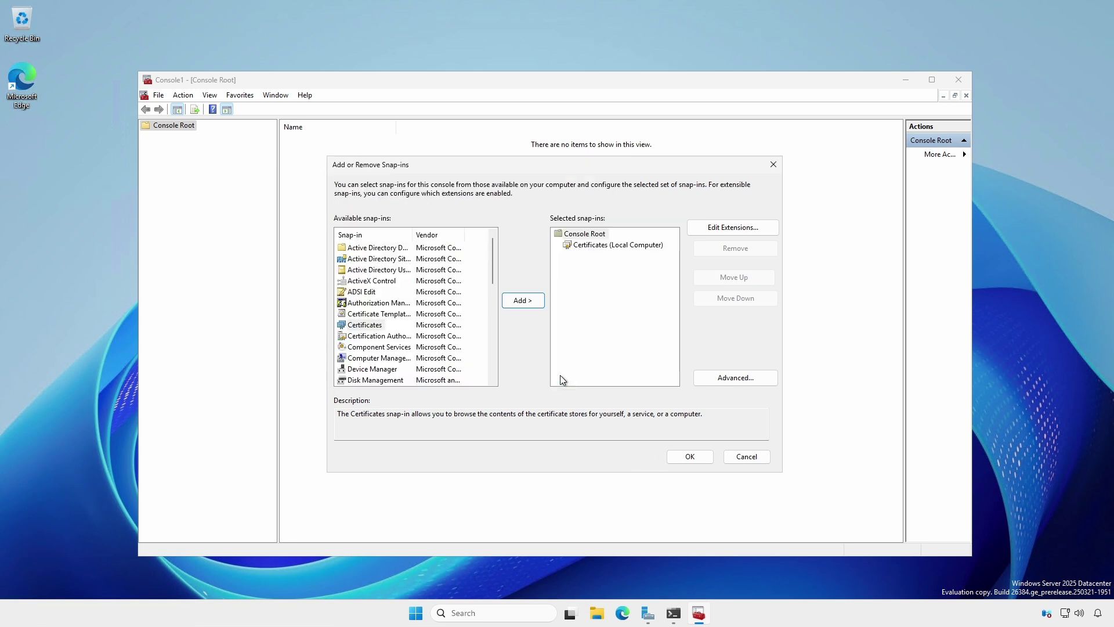
Add a Certificates computer-account snap-in for remote computer dc25.dariens.tips.
click(361, 326)
click(522, 300)
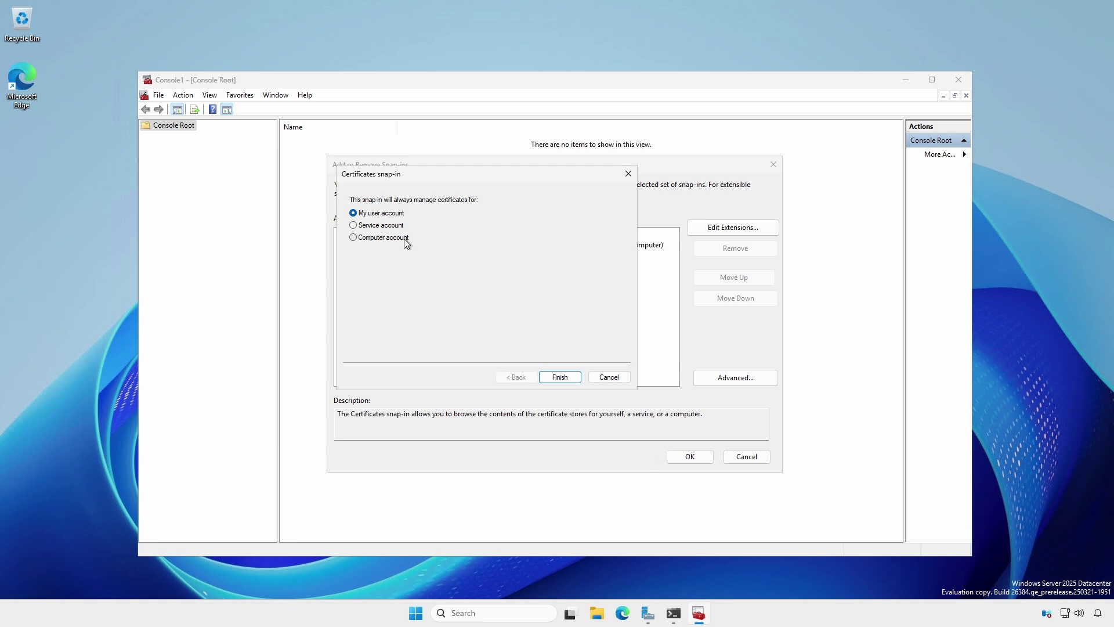
click(404, 238)
click(559, 377)
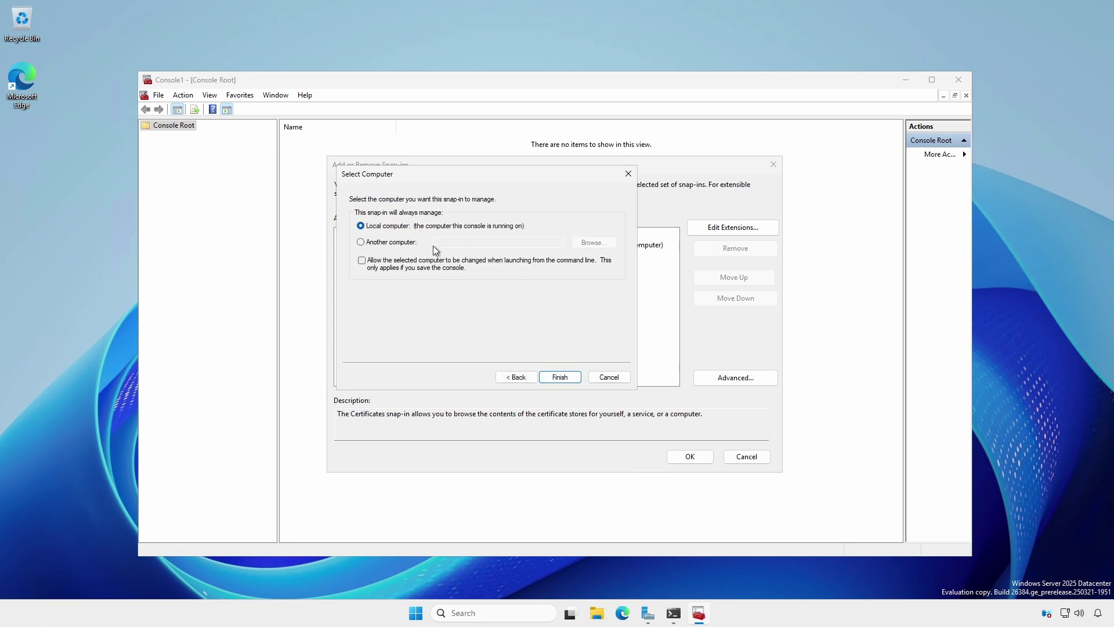
click(397, 242)
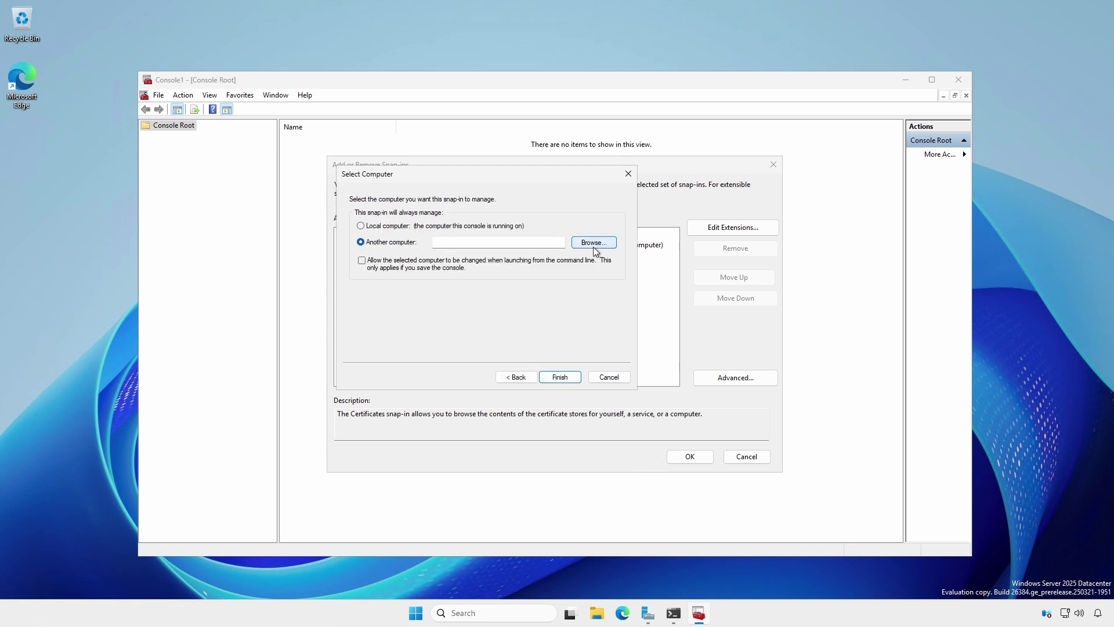
click(600, 246)
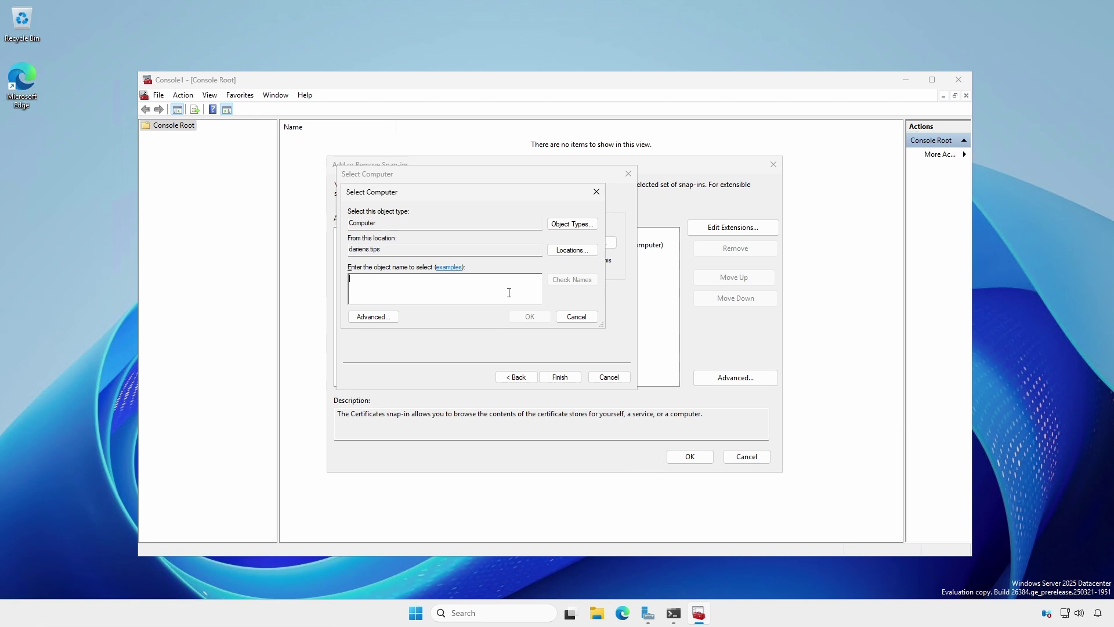
text(DC25)
click(556, 284)
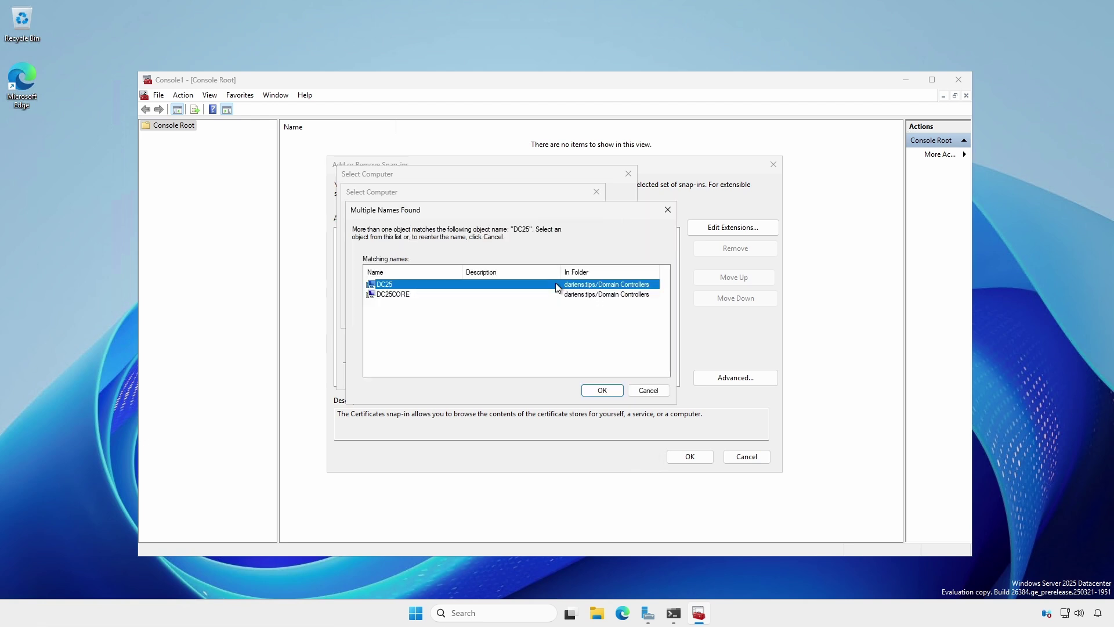
click(601, 390)
click(537, 316)
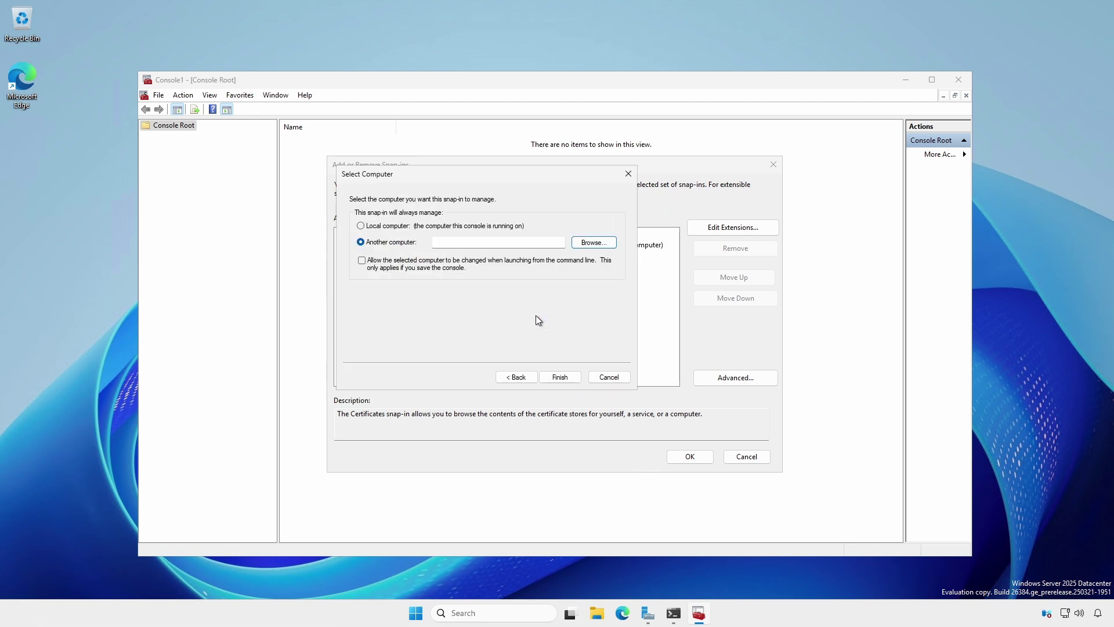
click(556, 376)
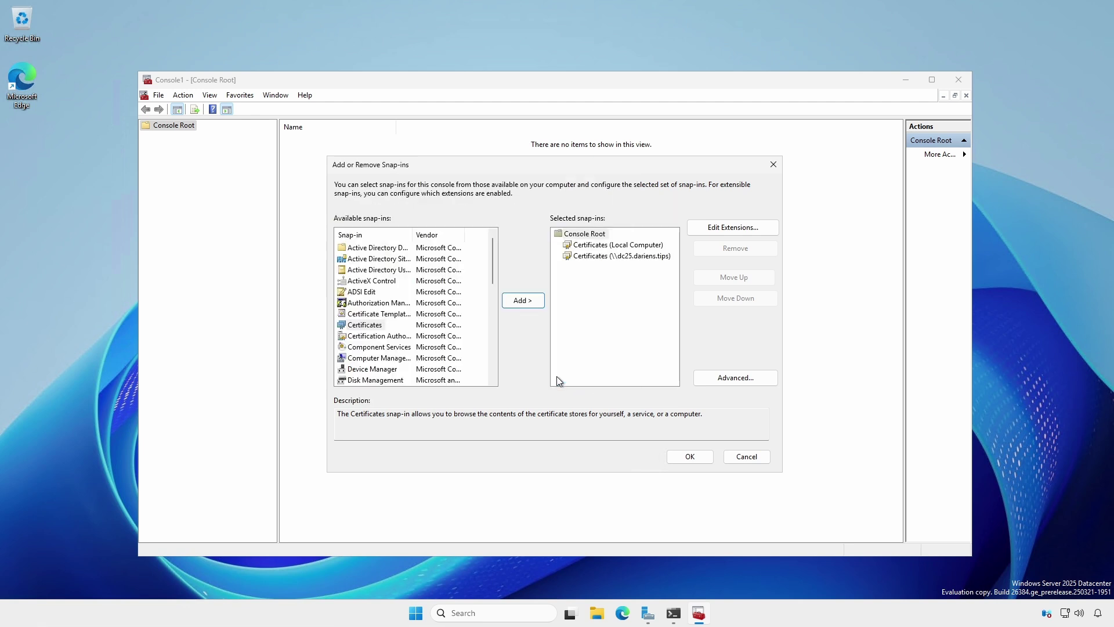
Add a third Certificates snap-in for dc25core.dariens.tips and apply the snap-ins to the console.
click(371, 326)
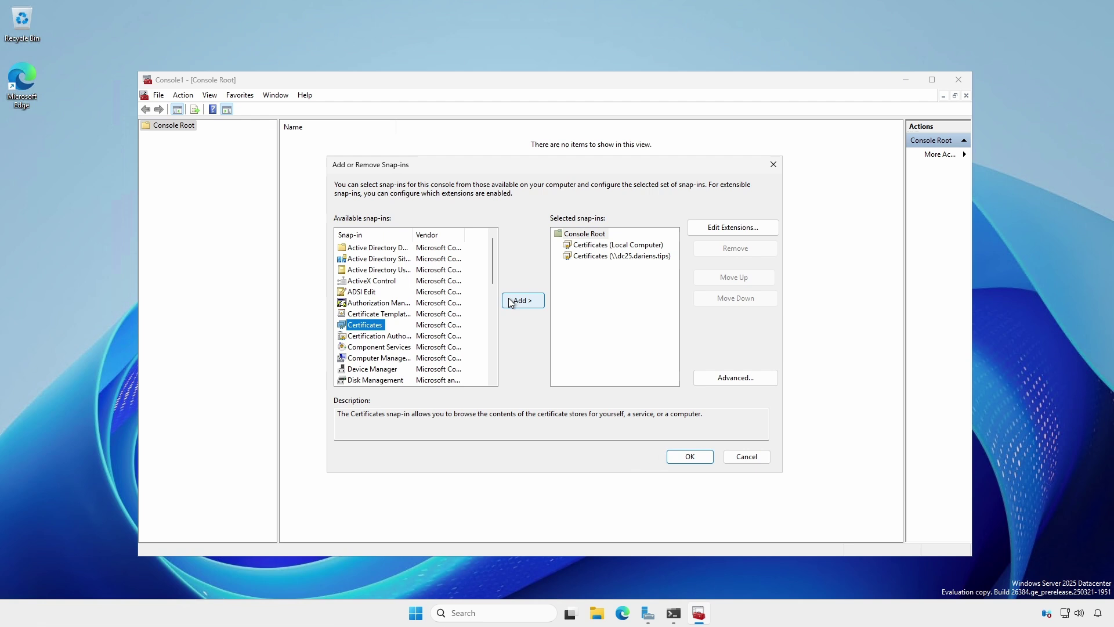
click(510, 301)
click(371, 240)
click(560, 377)
click(365, 241)
click(594, 242)
text(DC)
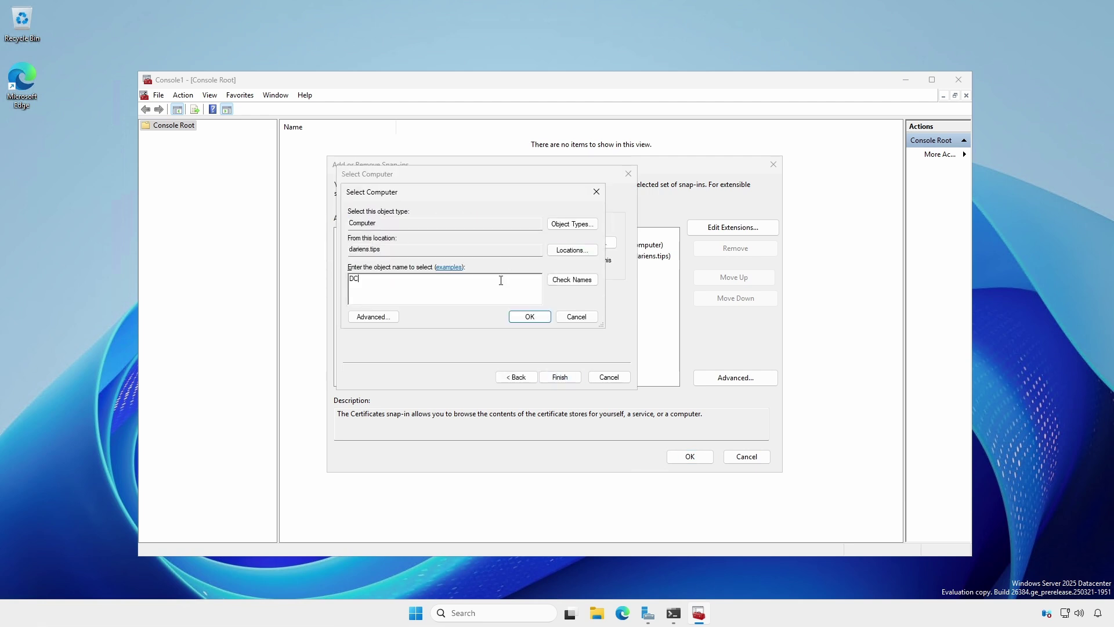
text(25)
click(571, 279)
click(597, 390)
click(530, 316)
click(559, 377)
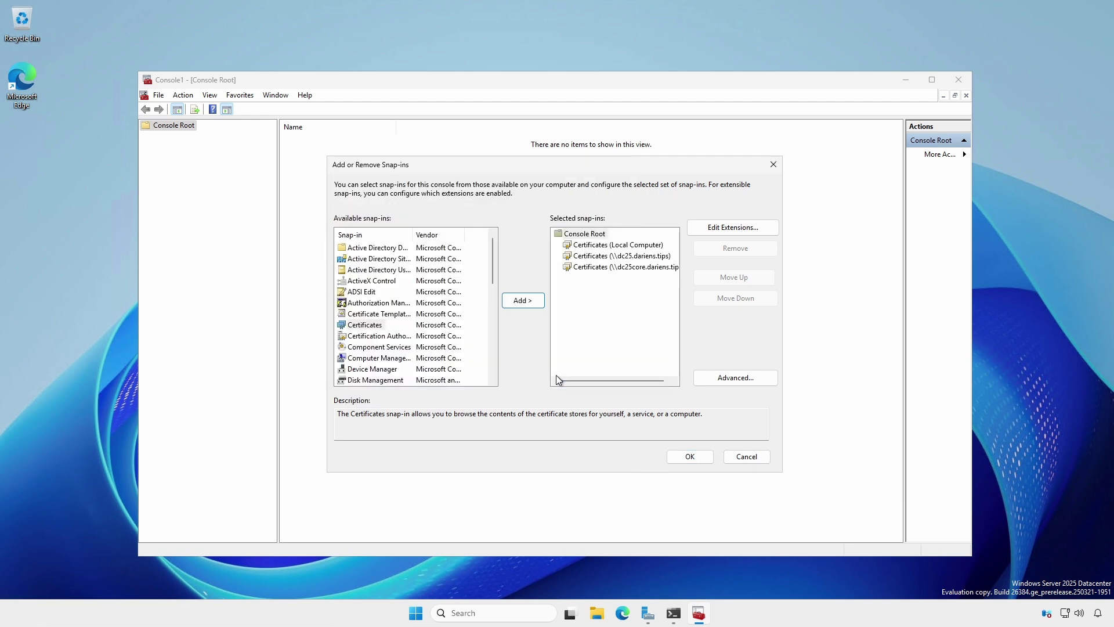
click(683, 458)
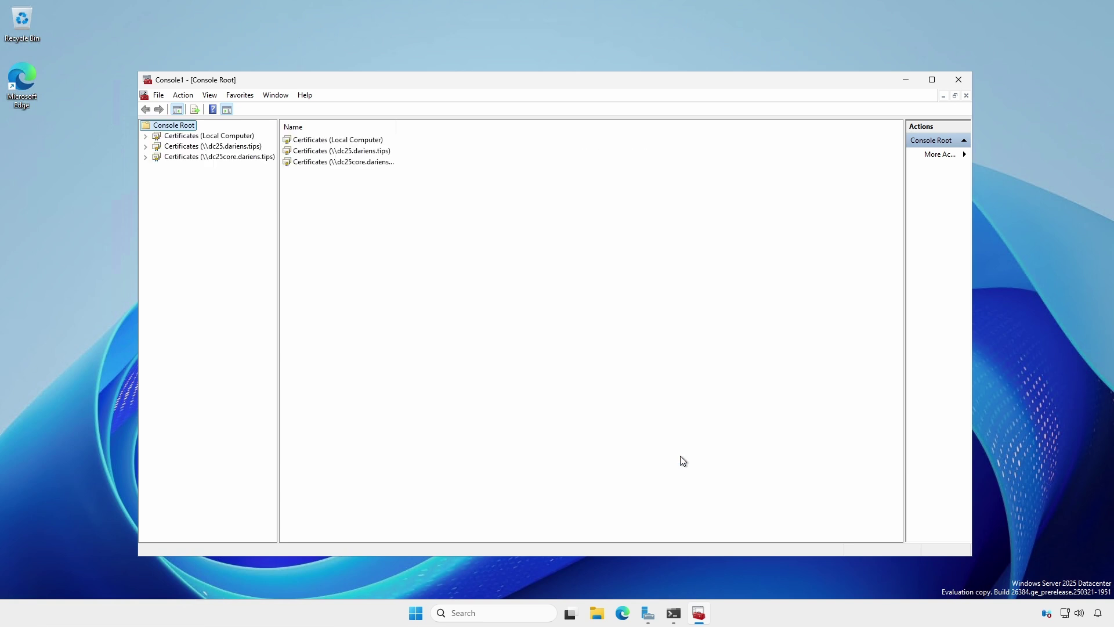
List the local computer's Personal certificates.
click(147, 137)
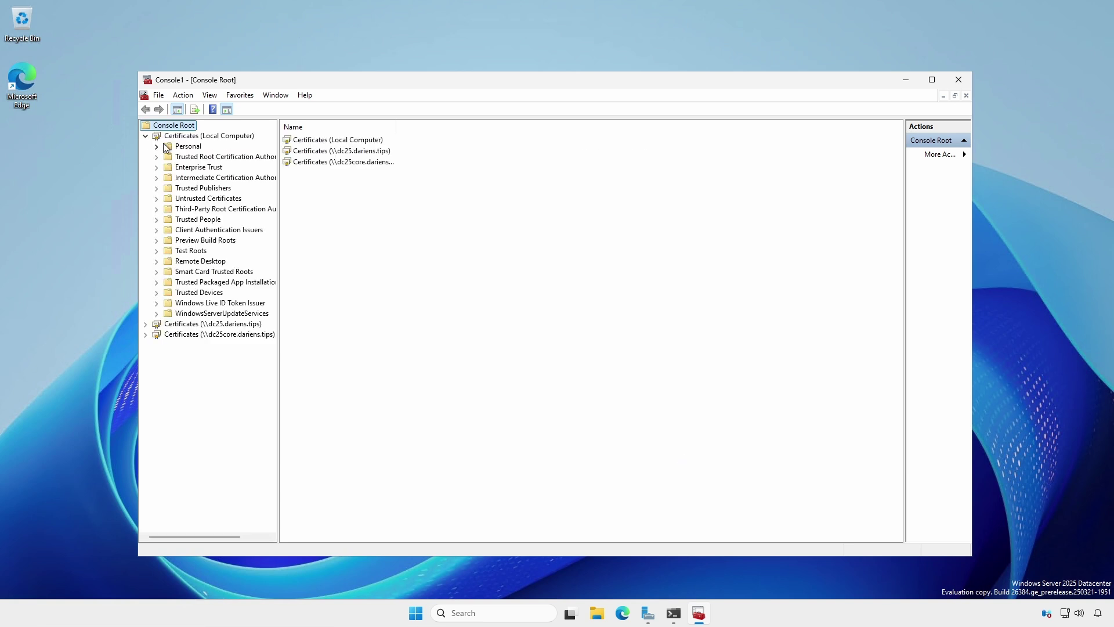
click(157, 147)
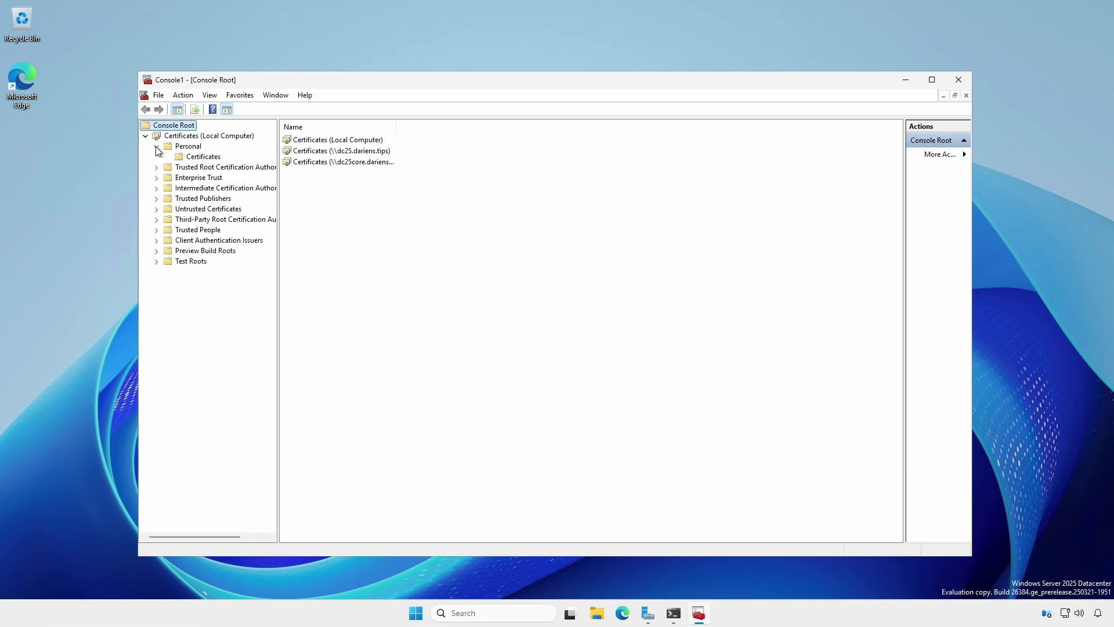
click(189, 157)
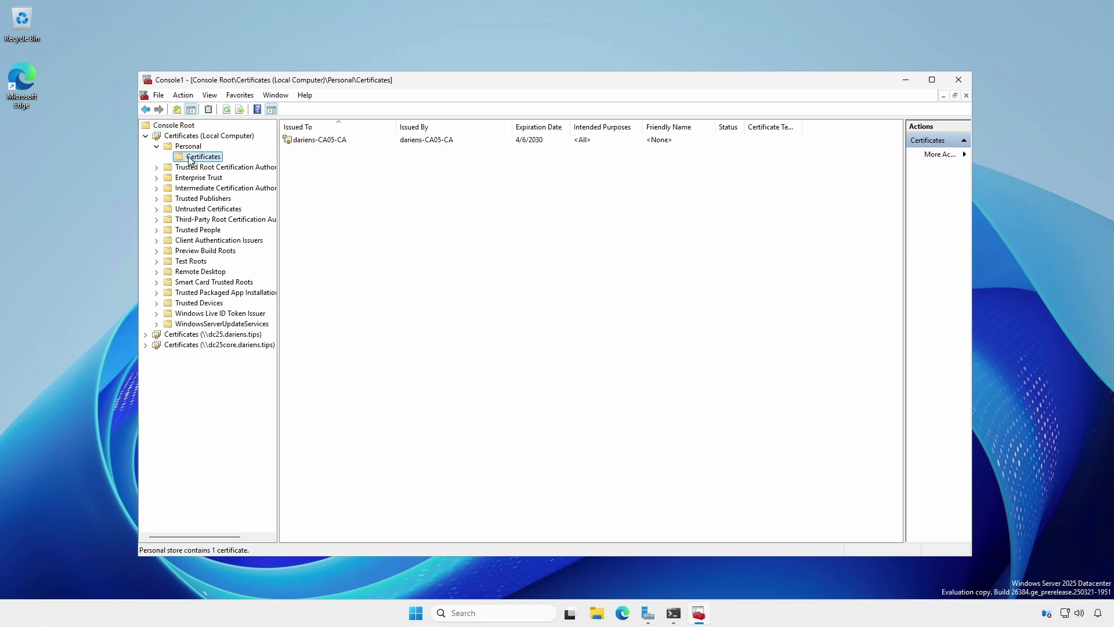
List dc25.dariens.tips's Personal certificates, showing one issued by dariens-CA05-CA.
click(145, 336)
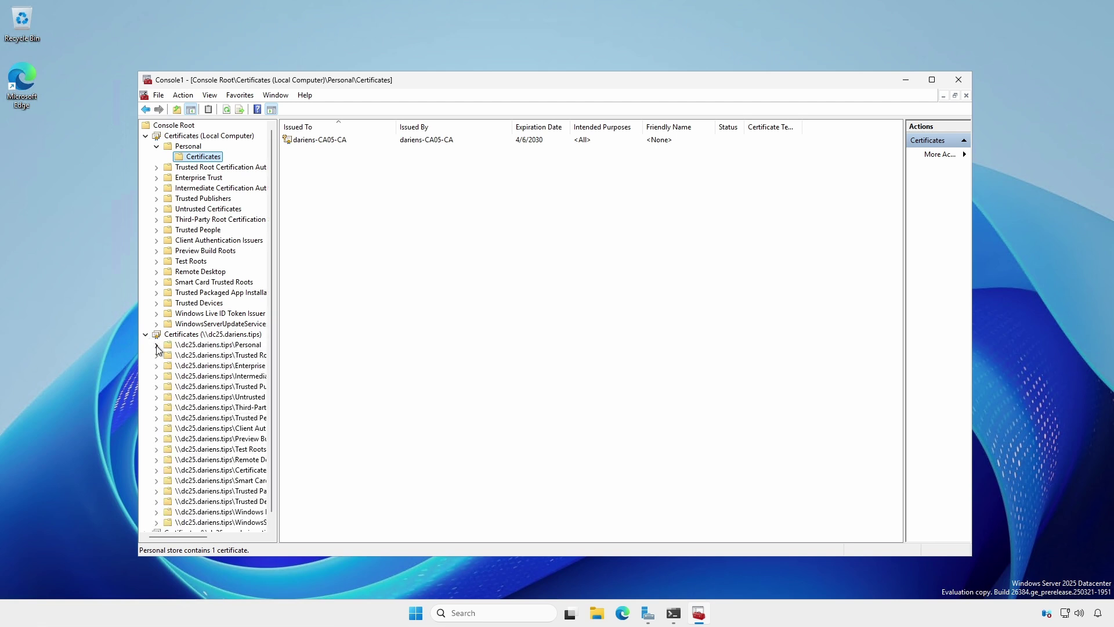
click(156, 346)
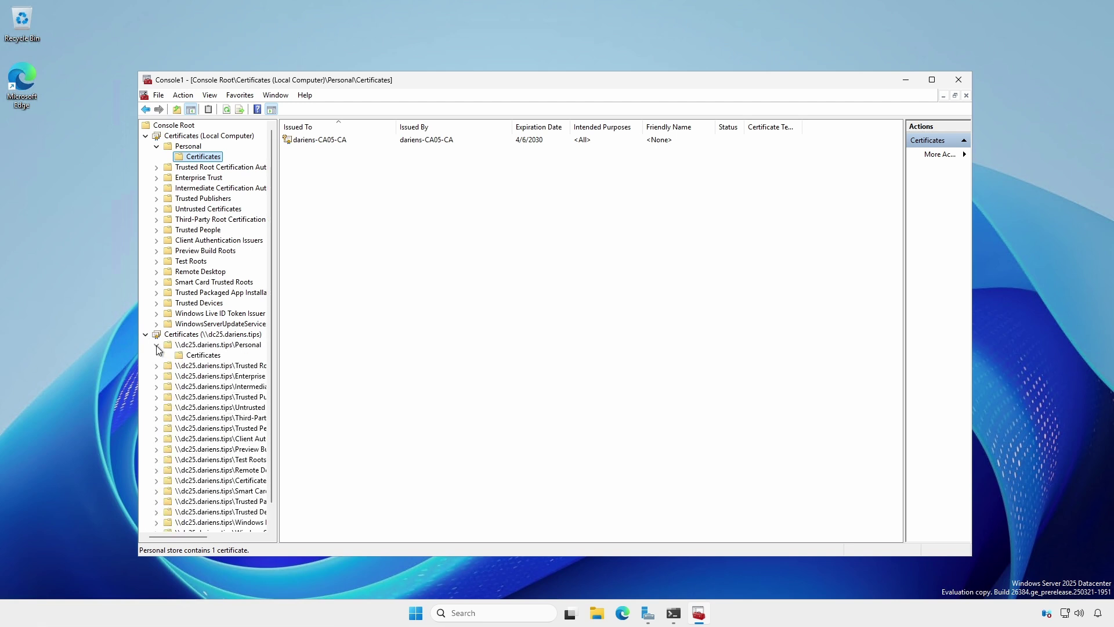
click(207, 355)
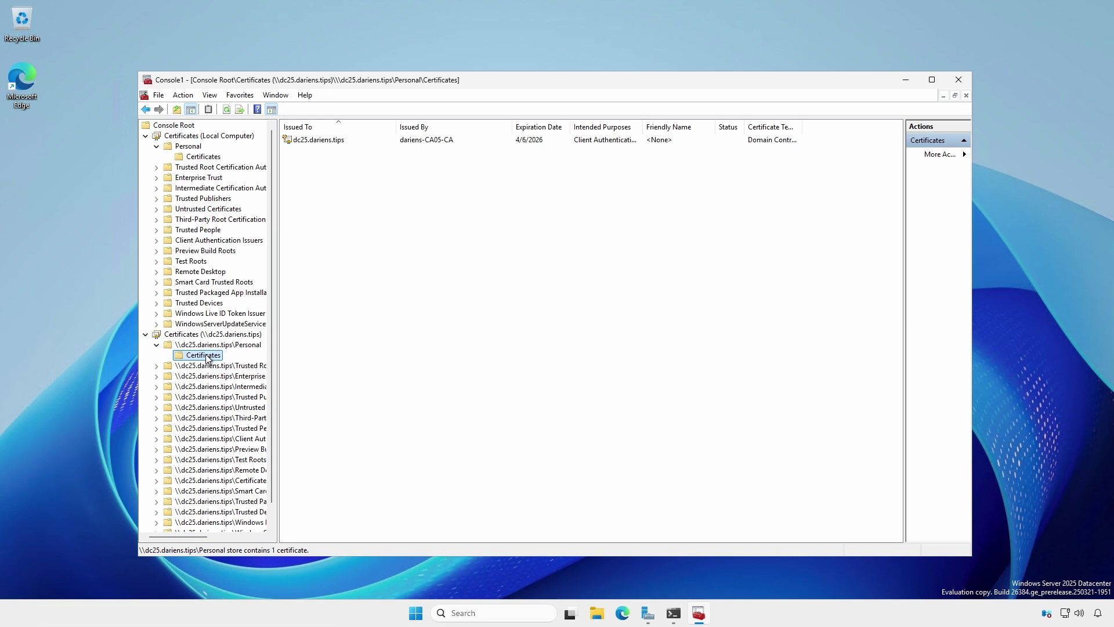
right_click(333, 144)
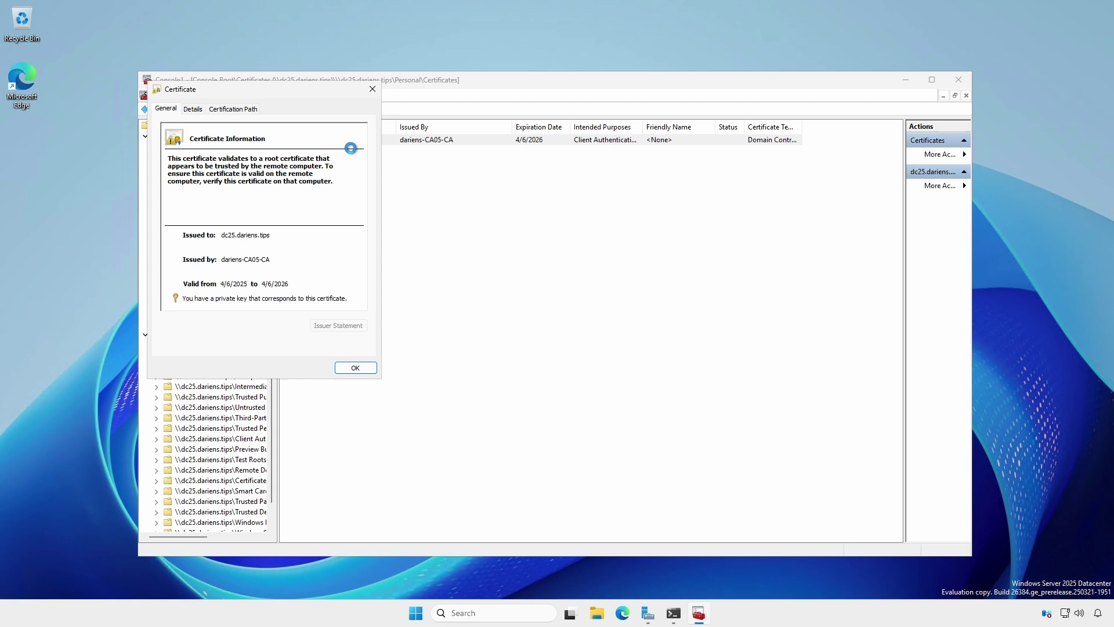
click(192, 111)
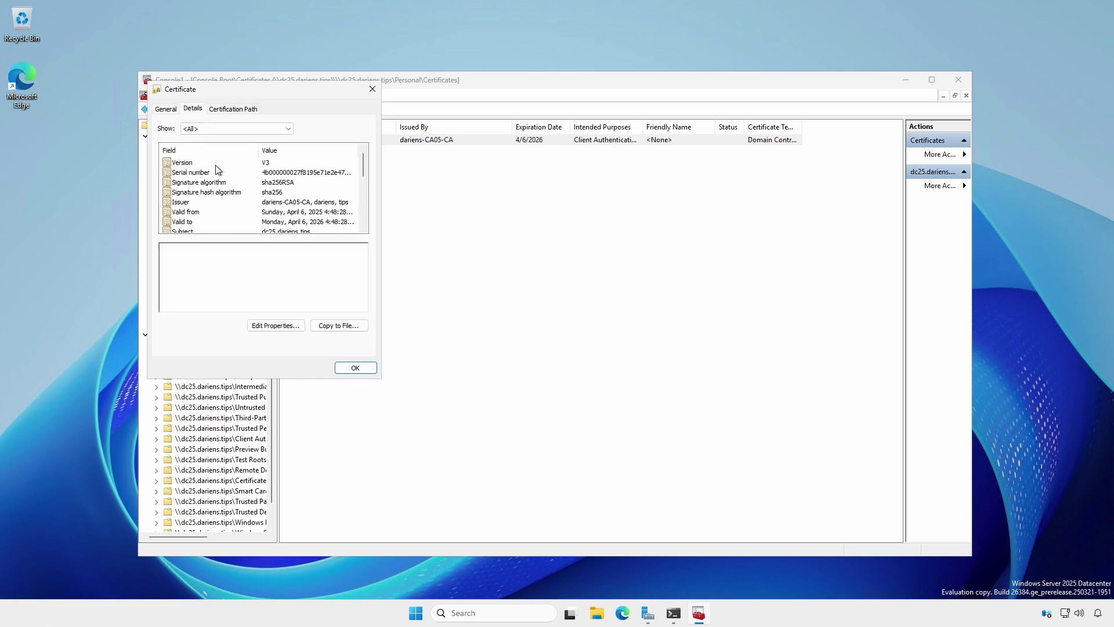
scroll(217, 170, down, 1)
click(207, 214)
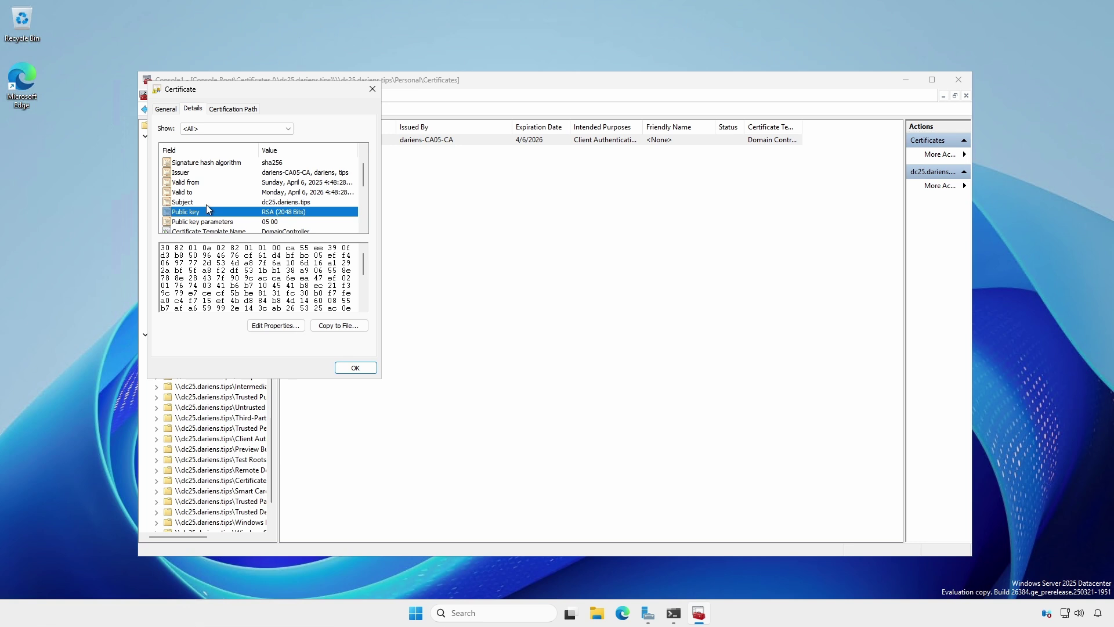
click(355, 368)
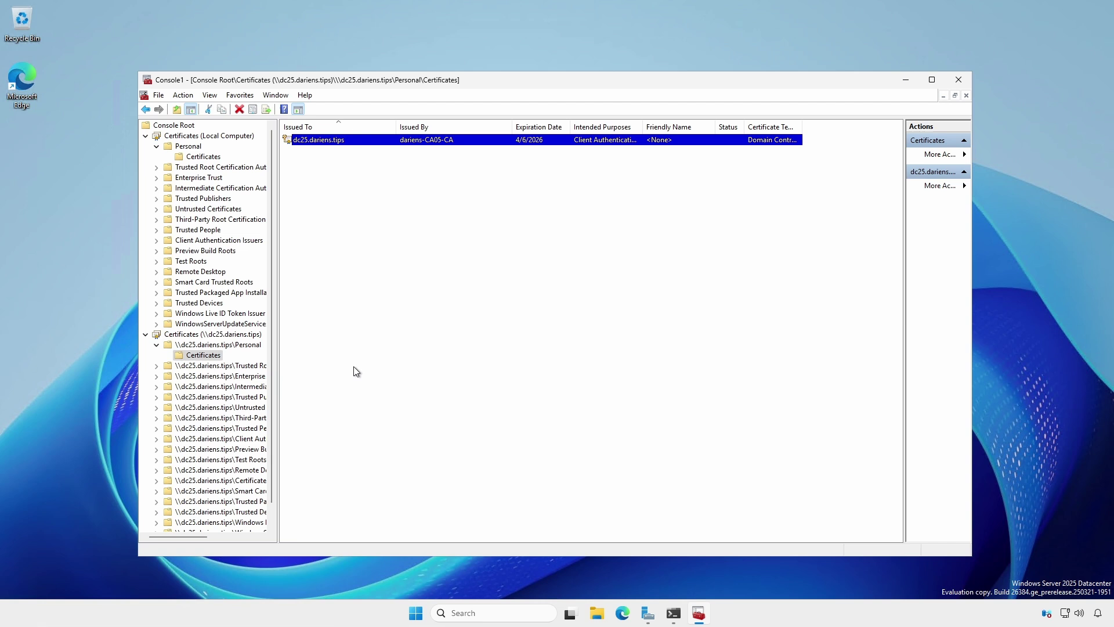